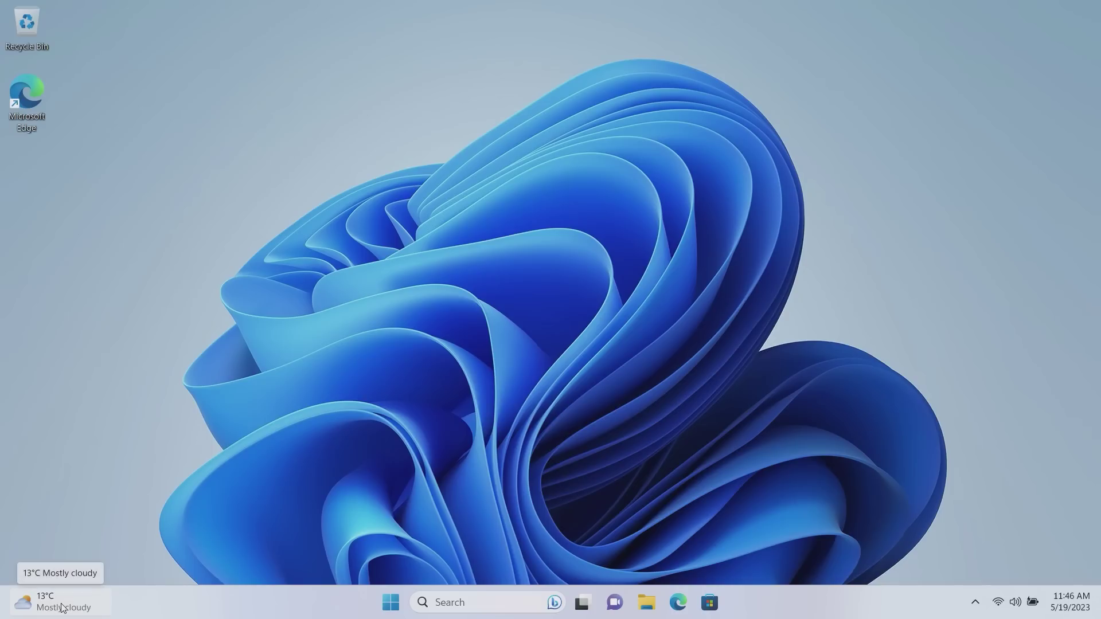
Open and close Task View and the Start menu from the taskbar
{"action": "left_click", "coordinate": [585, 602]}
{"action": "left_click", "coordinate": [585, 602]}
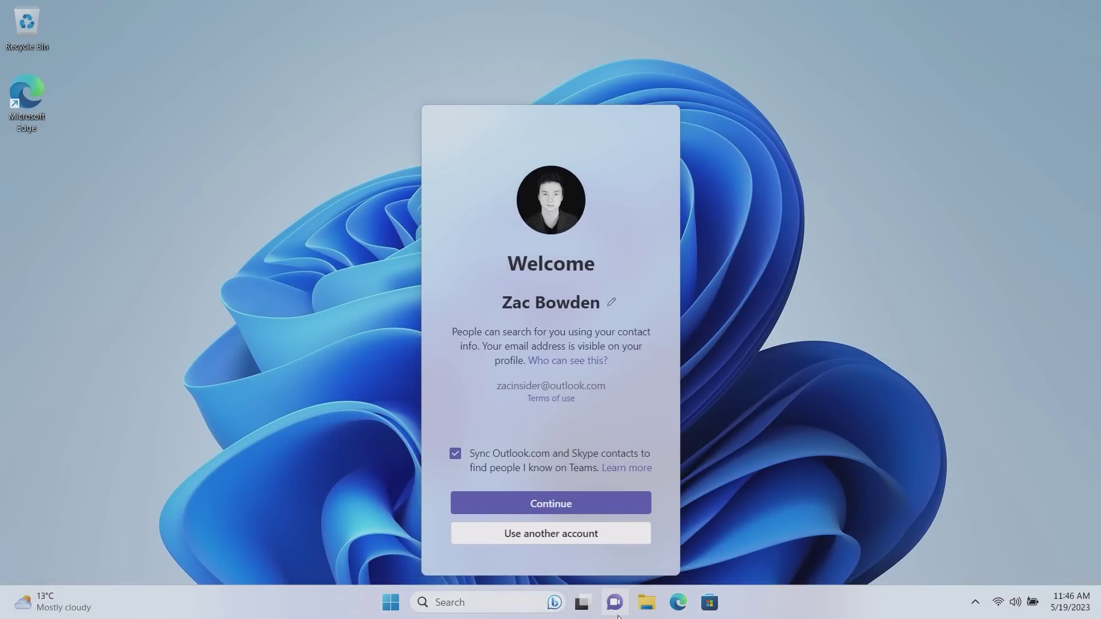
{"action": "left_click", "coordinate": [390, 603]}
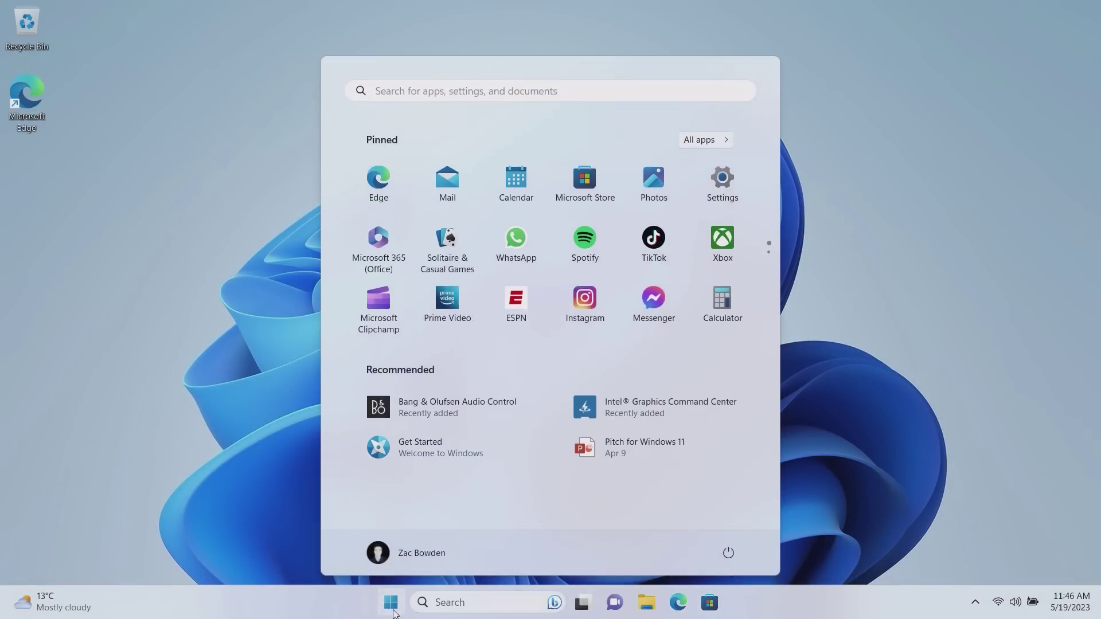
{"action": "left_click", "coordinate": [251, 470]}
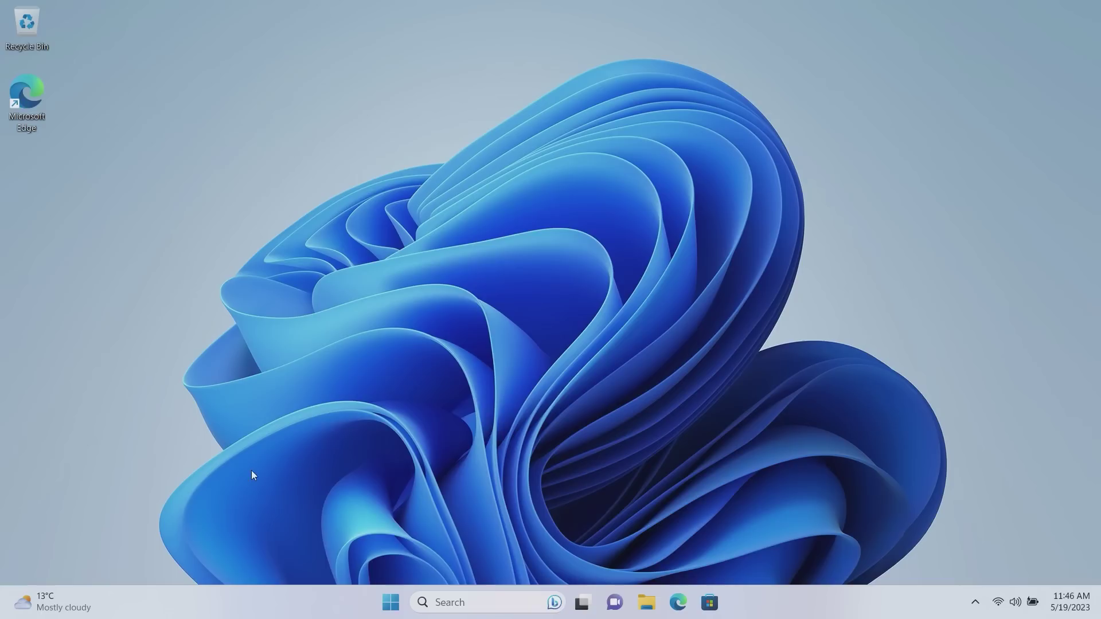
Open and close the widgets board several times from the taskbar
{"action": "left_click", "coordinate": [52, 609]}
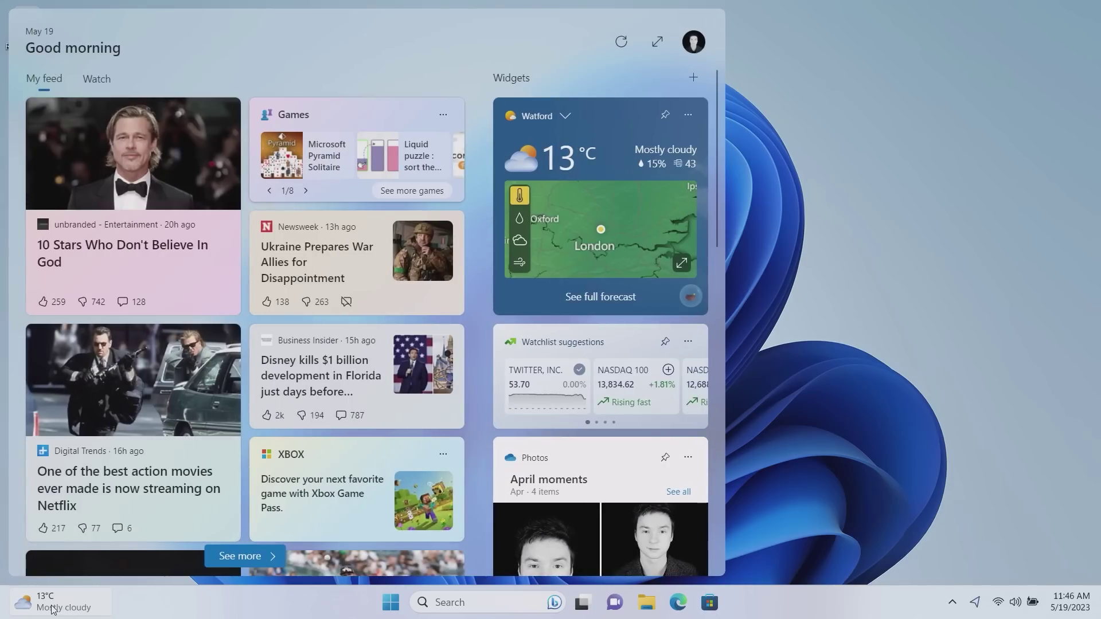
{"action": "left_click", "coordinate": [52, 609]}
{"action": "left_click", "coordinate": [52, 609]}
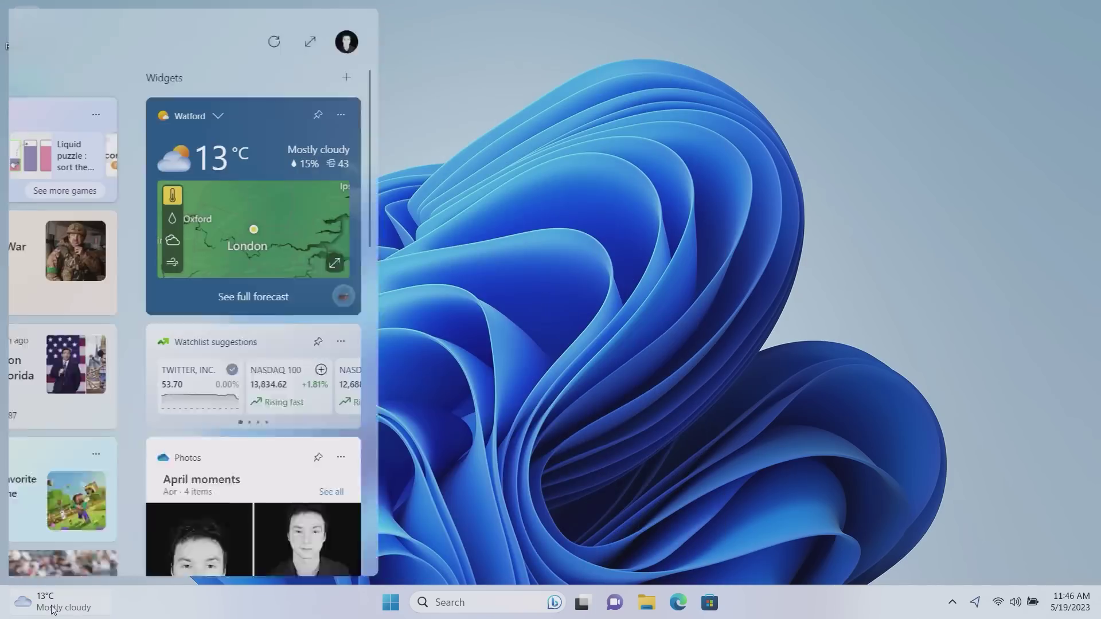
{"action": "left_click", "coordinate": [51, 609]}
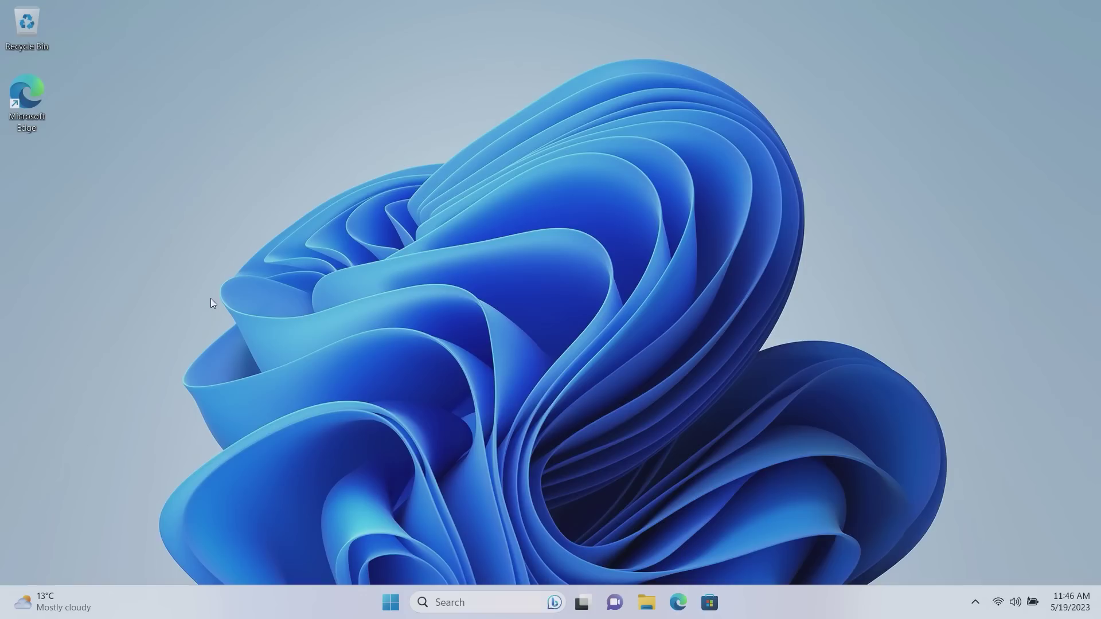
{"action": "left_click", "coordinate": [63, 598]}
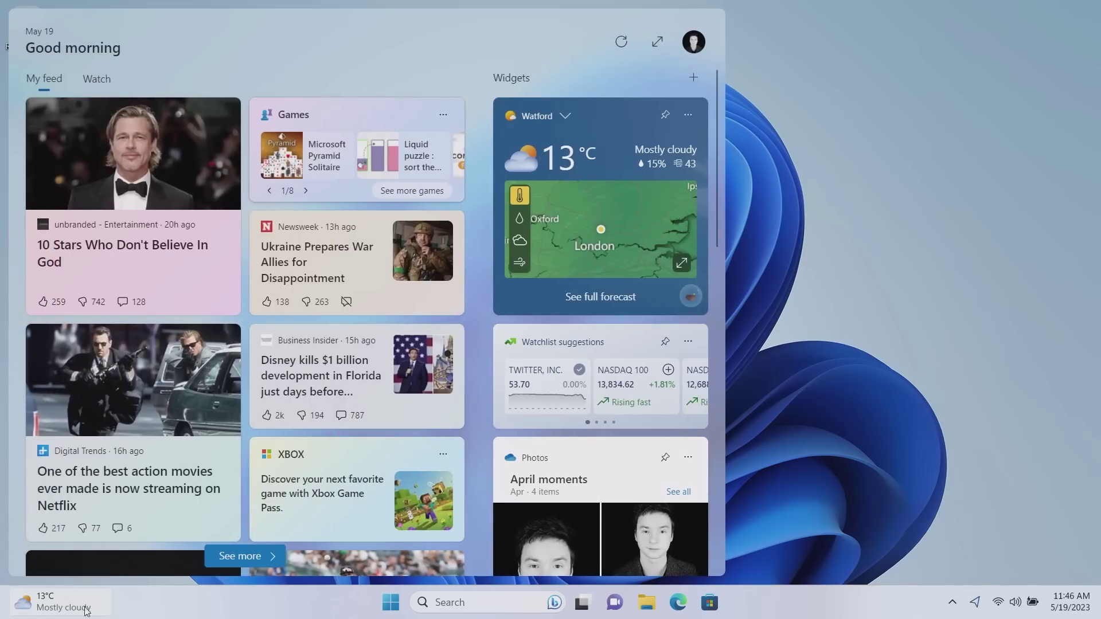
{"action": "left_click", "coordinate": [32, 608]}
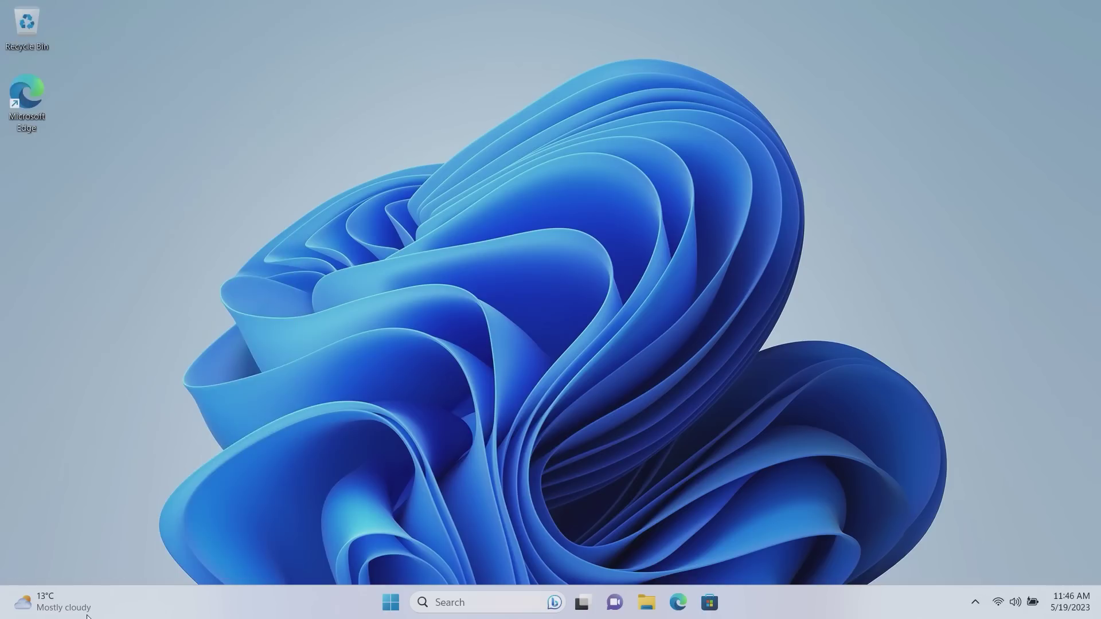
On the widgets board, view the Watch video stories, then return to My feed
{"action": "mouse_move", "coordinate": [83, 613]}
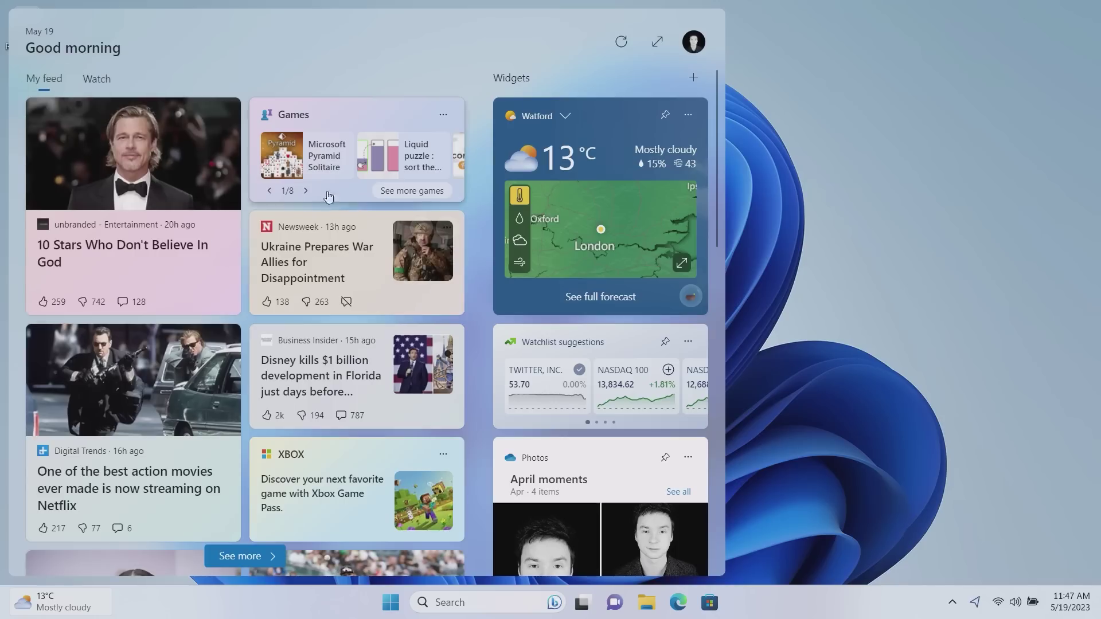
{"action": "left_click", "coordinate": [97, 79]}
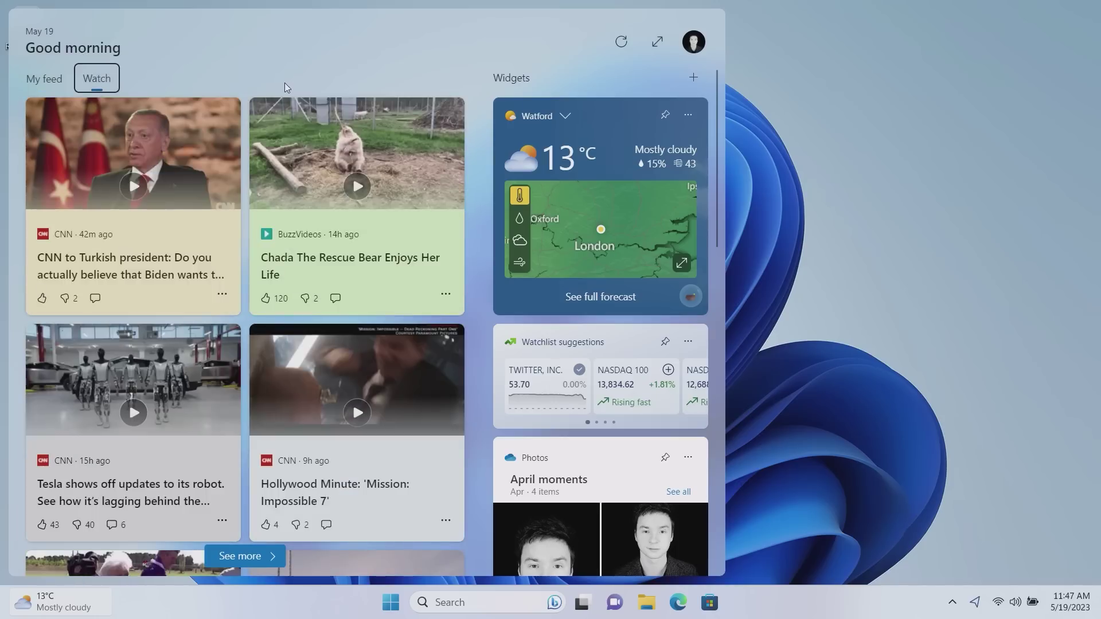
{"action": "left_click", "coordinate": [44, 79]}
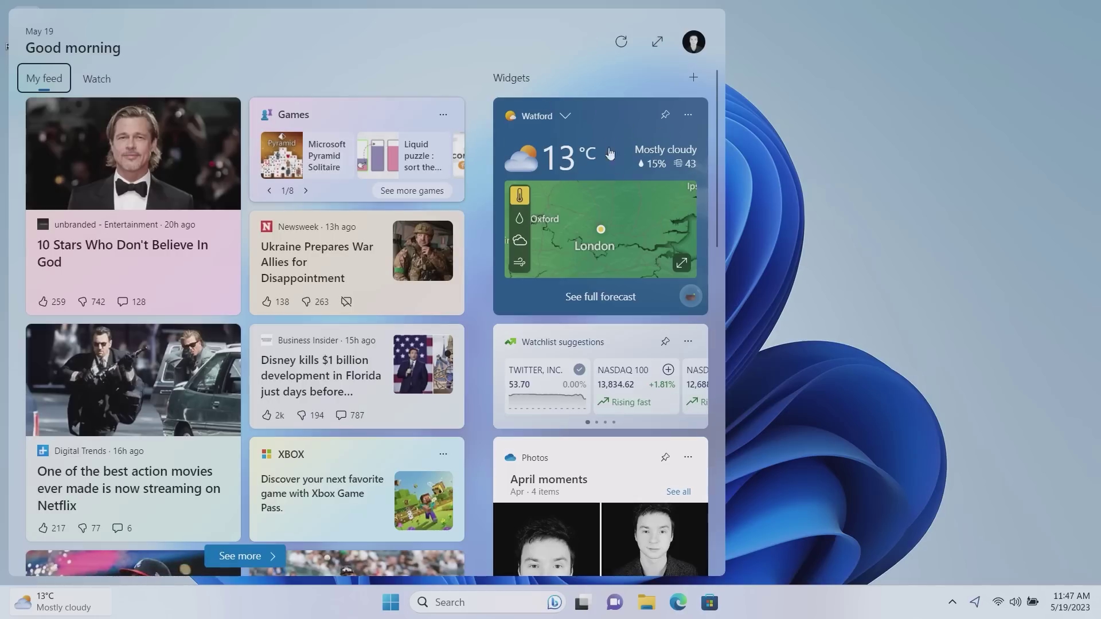
Move Watchlist suggestions above the Watford weather widget and resize the weather widget to Large
{"action": "scroll", "coordinate": [579, 240], "scroll_direction": "down", "scroll_amount": 4}
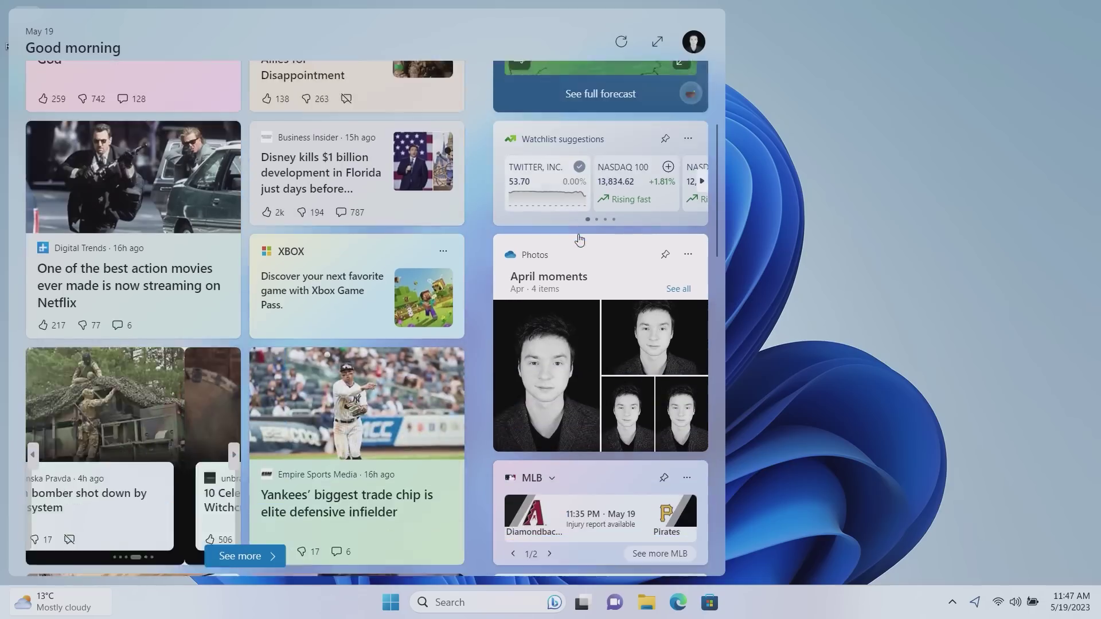
{"action": "scroll", "coordinate": [579, 232], "scroll_direction": "down", "scroll_amount": 4}
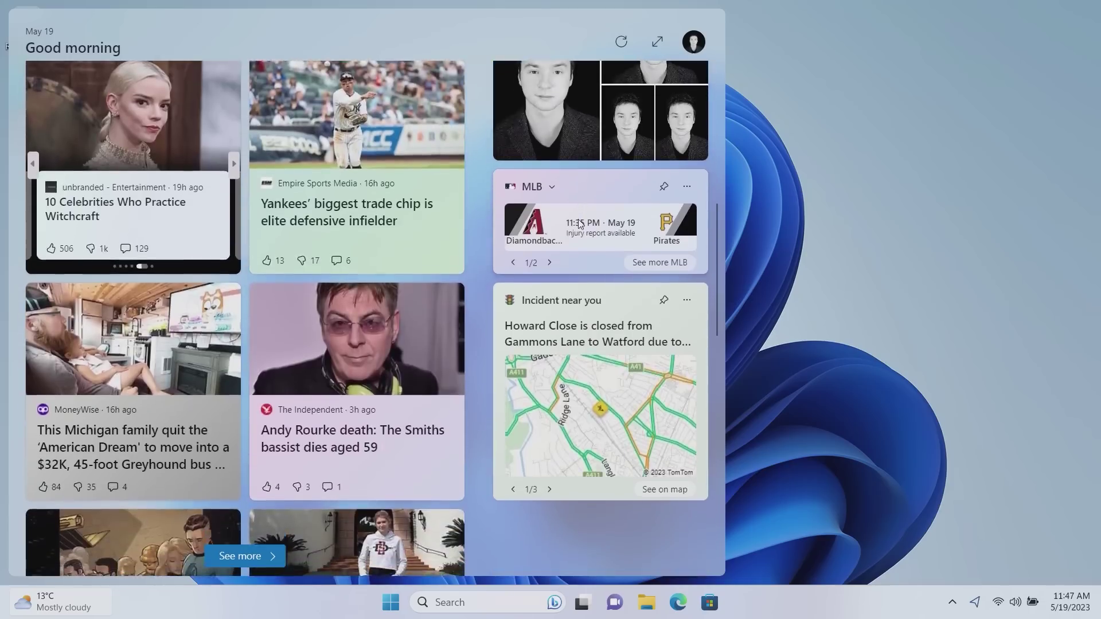
{"action": "scroll", "coordinate": [578, 224], "scroll_direction": "up", "scroll_amount": 8}
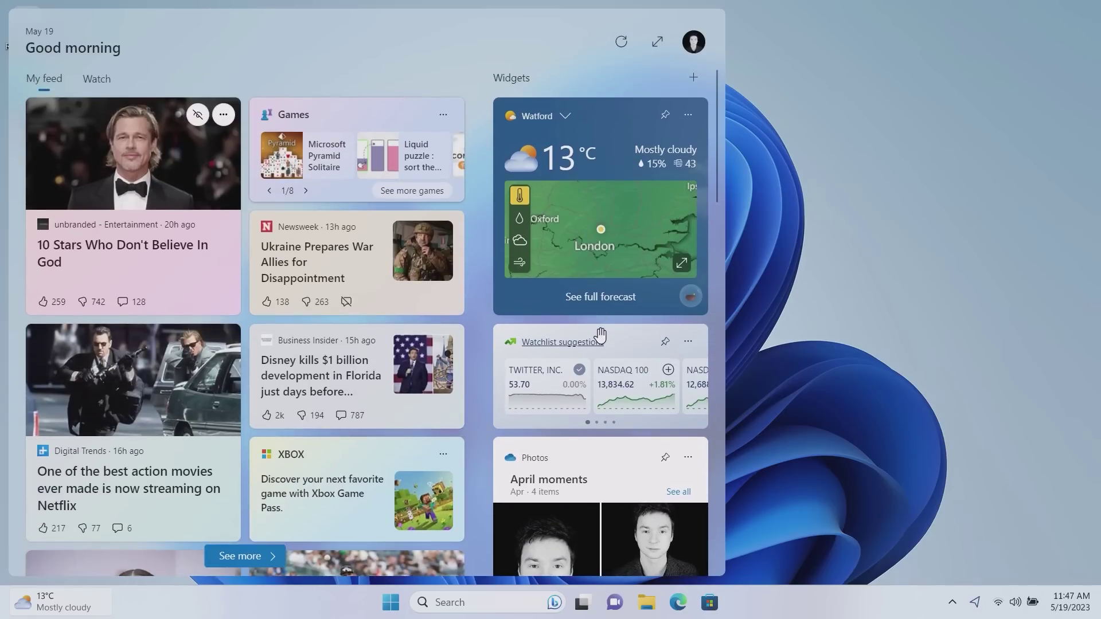
{"action": "left_click_drag", "start_coordinate": [596, 340], "coordinate": [604, 106]}
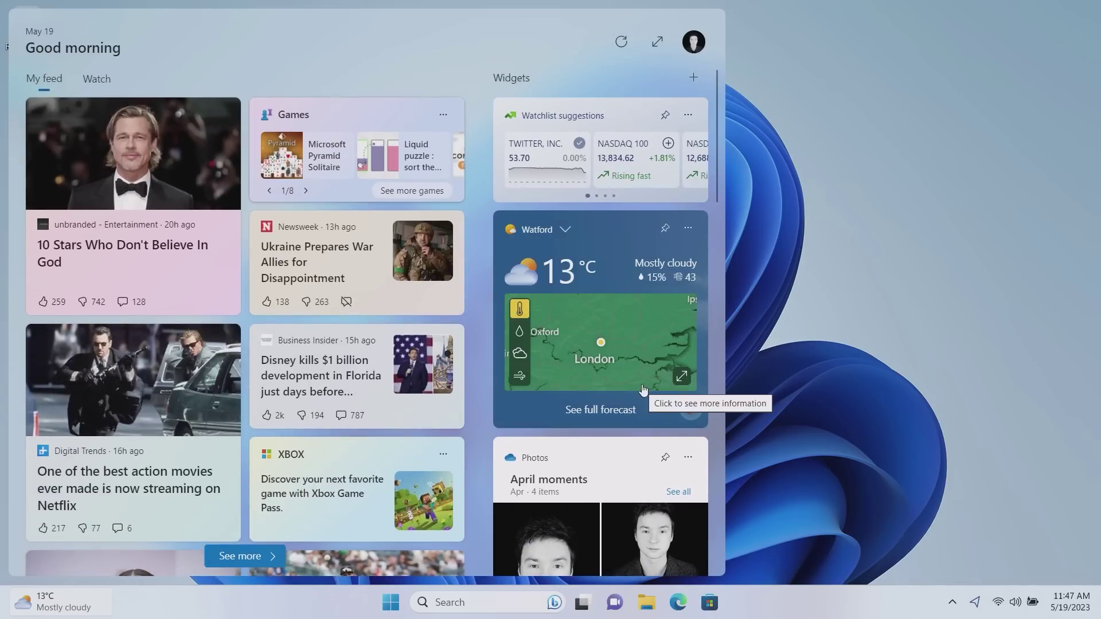
{"action": "left_click", "coordinate": [687, 228]}
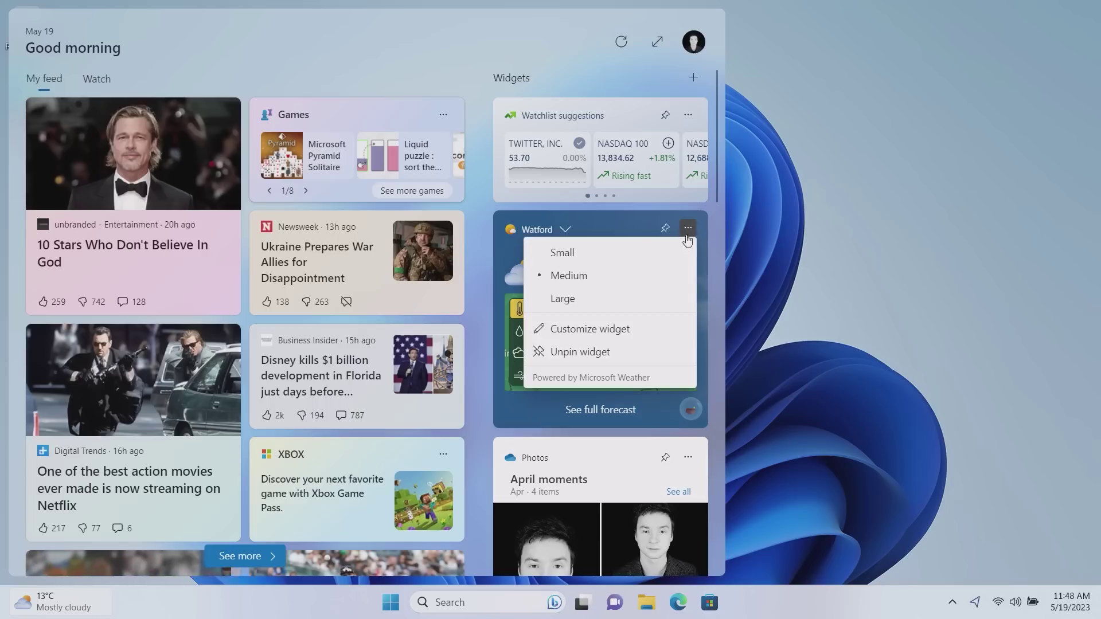
{"action": "left_click", "coordinate": [649, 294]}
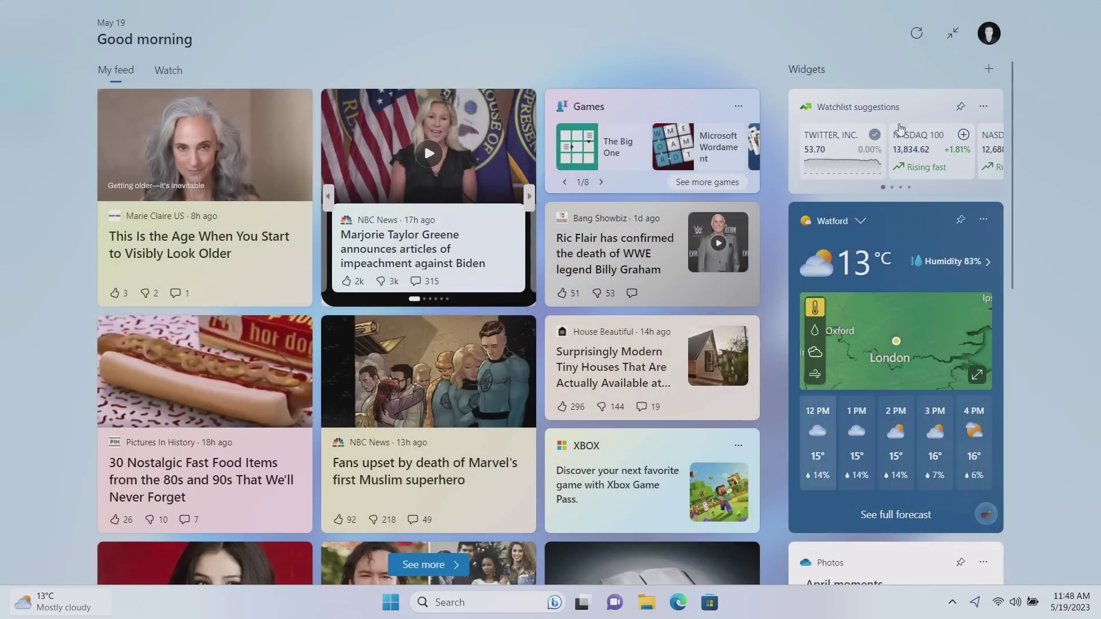
Close the full-screen widgets board with Esc, leaving the plain desktop
{"action": "mouse_move", "coordinate": [586, 135]}
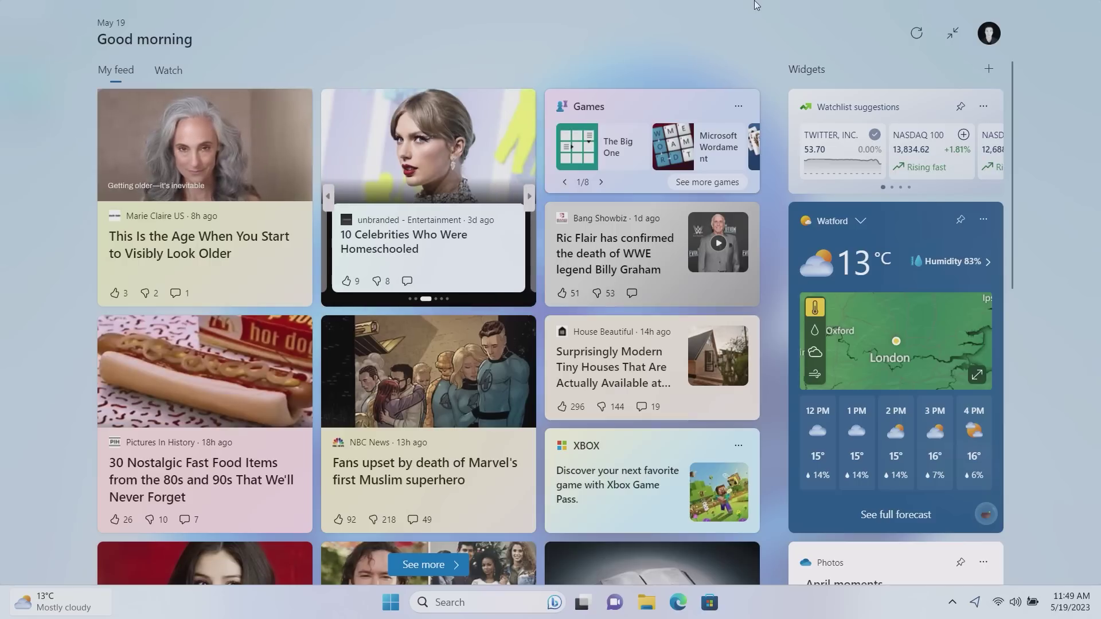
{"action": "key", "text": "Escape"}
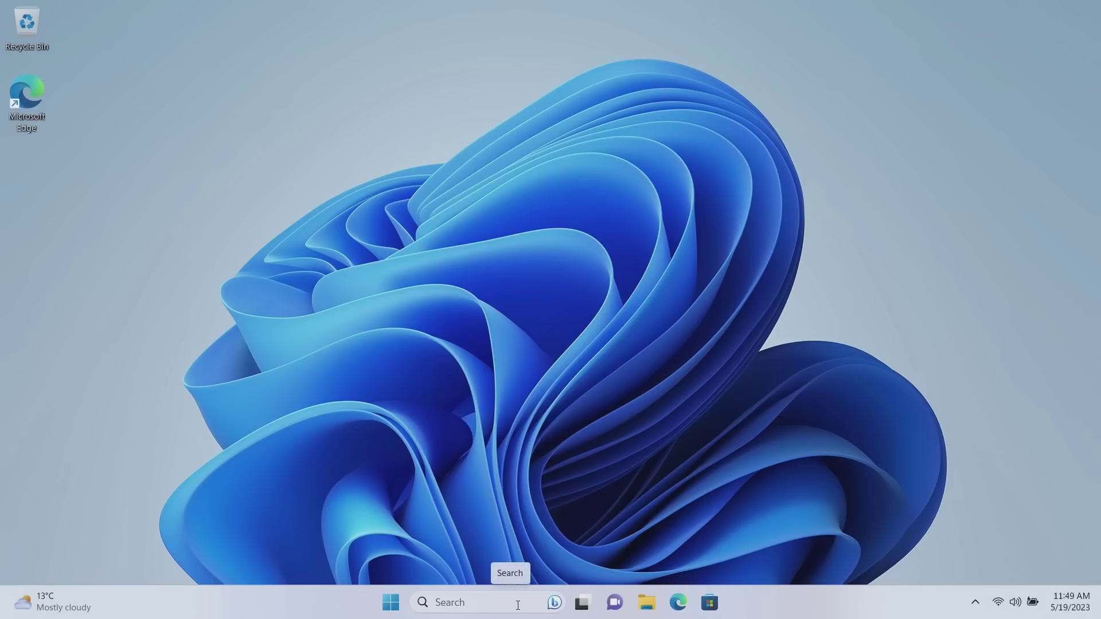
{"action": "left_click", "coordinate": [552, 606]}
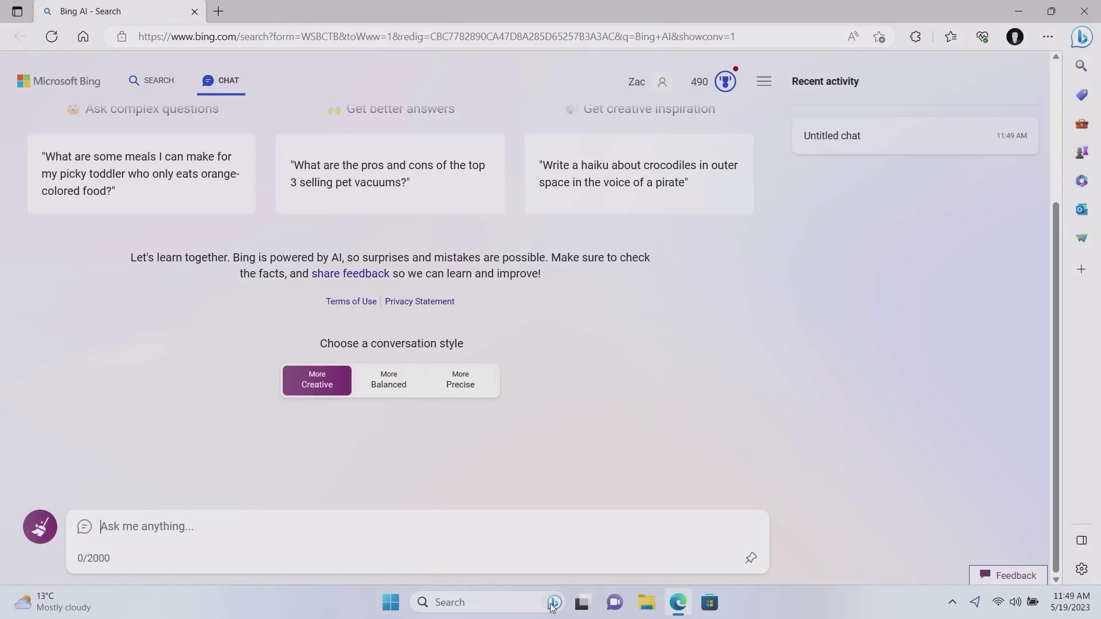
{"action": "left_click", "coordinate": [504, 600]}
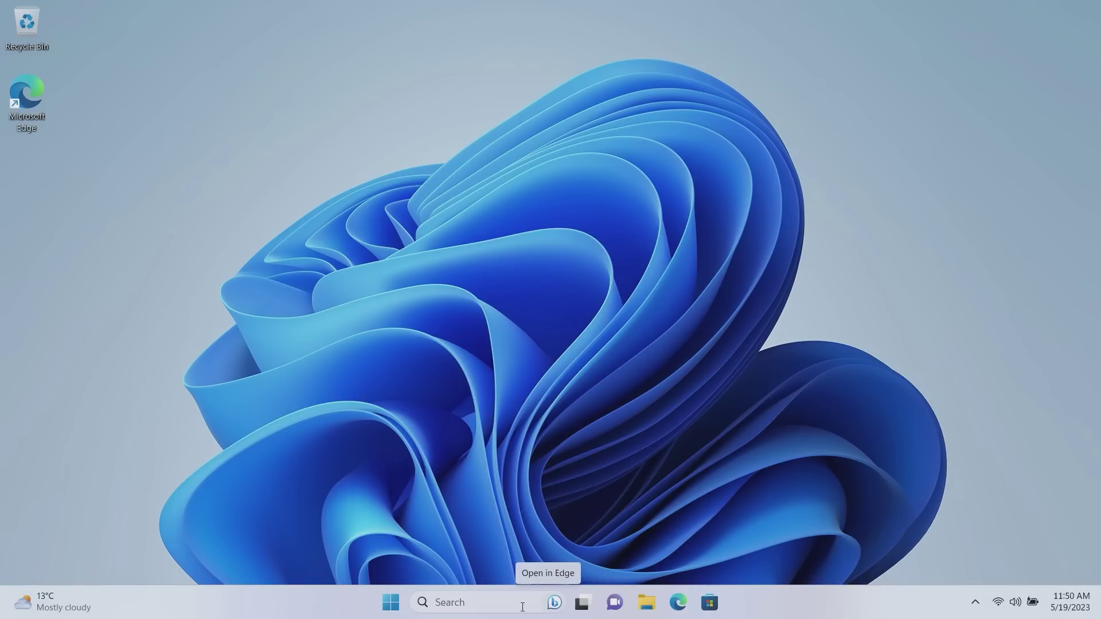
{"action": "left_click", "coordinate": [522, 605]}
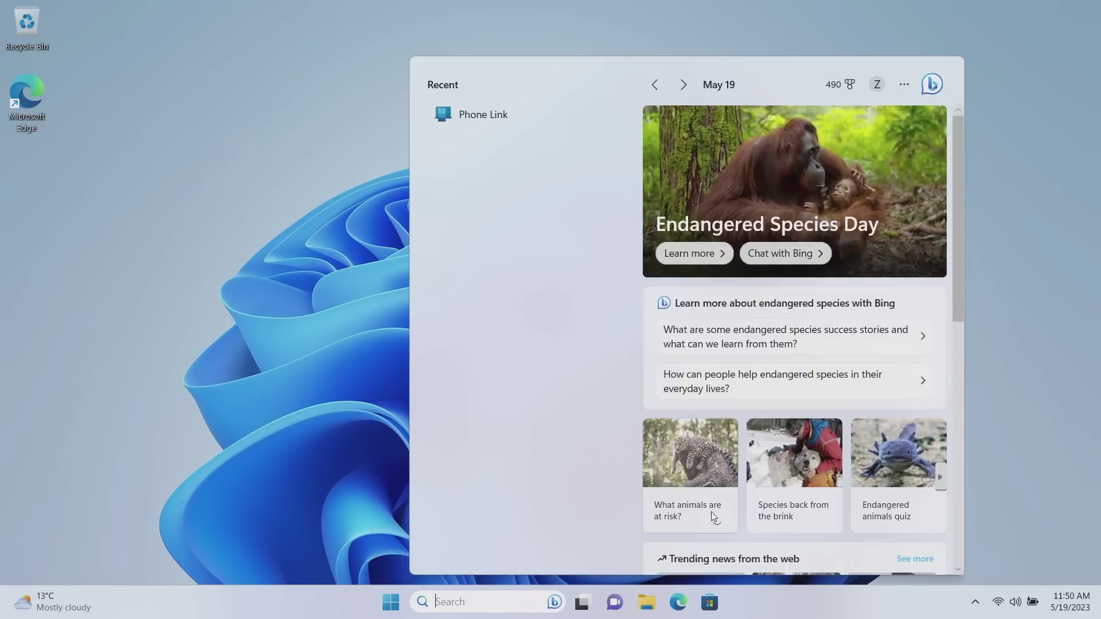
{"action": "left_click", "coordinate": [838, 4]}
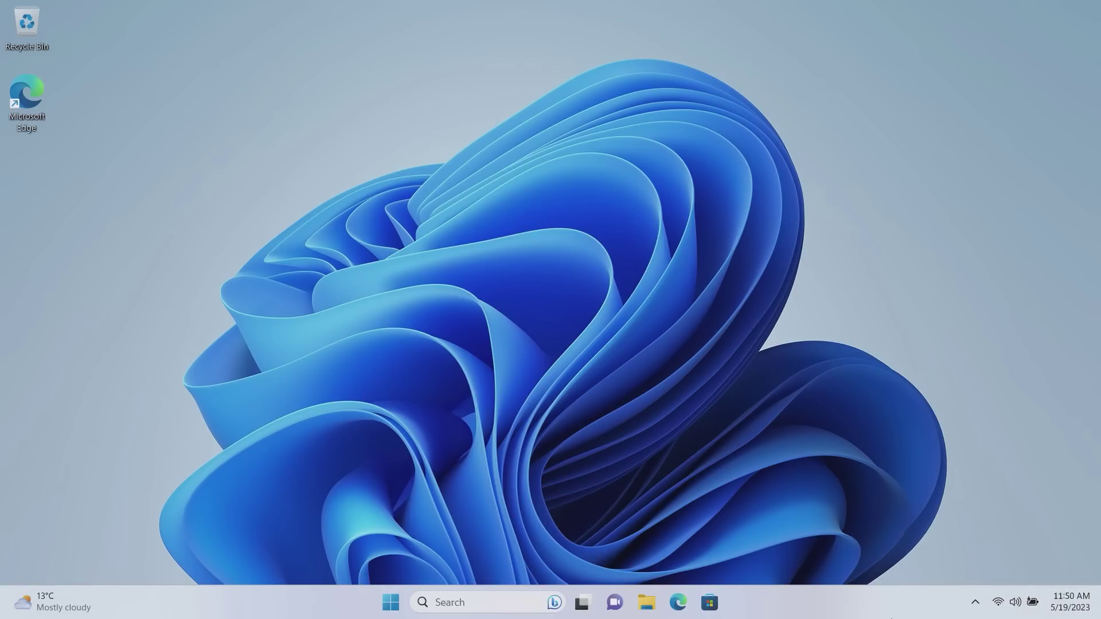
Enable Show seconds in system tray clock under Taskbar behaviors, then minimize Settings
{"action": "right_click", "coordinate": [879, 609]}
{"action": "left_click", "coordinate": [907, 573]}
{"action": "scroll", "coordinate": [533, 410], "scroll_direction": "down", "scroll_amount": 2}
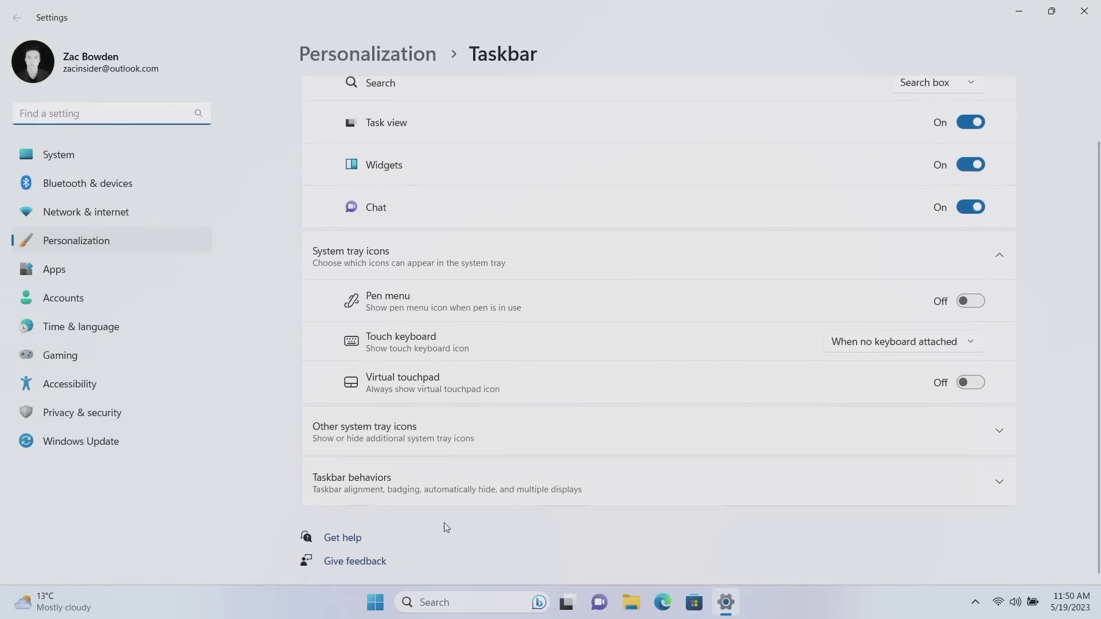
{"action": "left_click", "coordinate": [409, 493]}
{"action": "scroll", "coordinate": [546, 479], "scroll_direction": "down", "scroll_amount": 6}
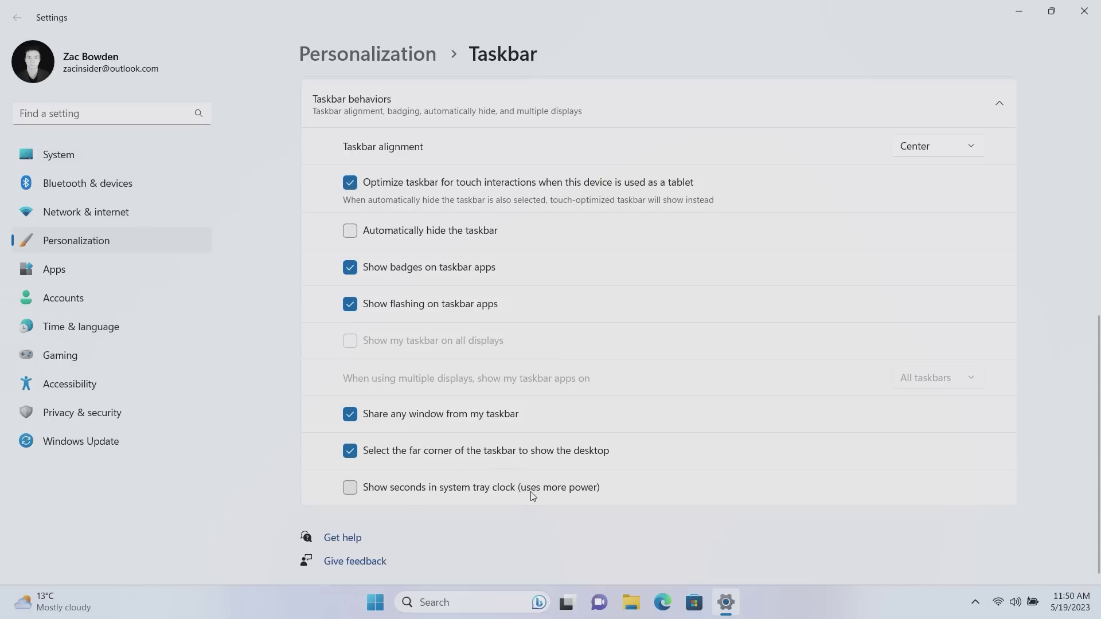
{"action": "left_click", "coordinate": [575, 491]}
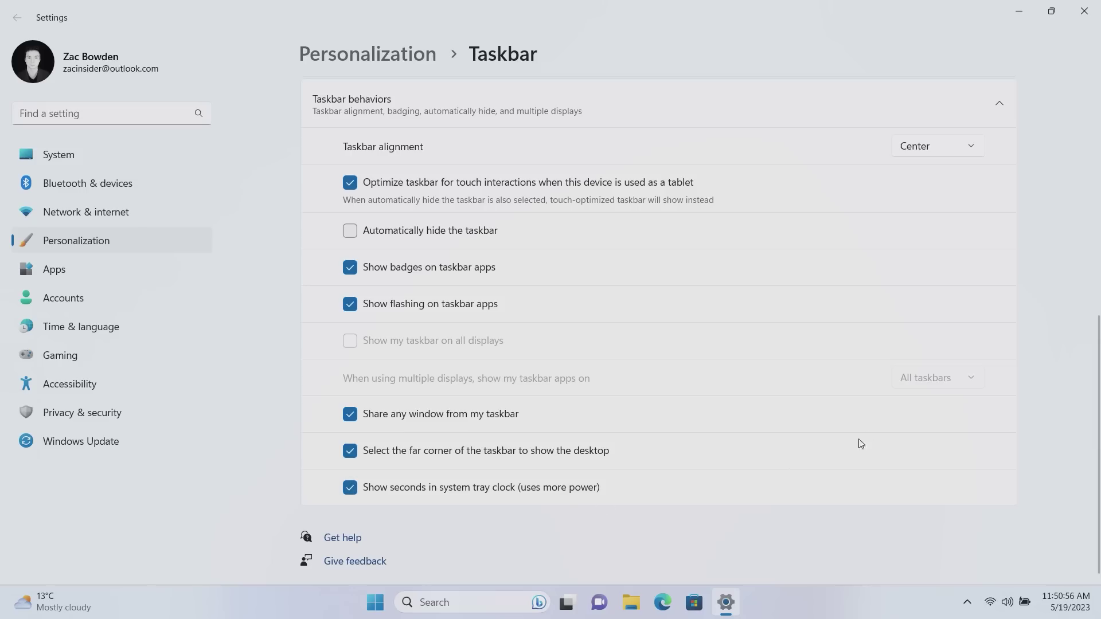
{"action": "left_click", "coordinate": [1019, 11]}
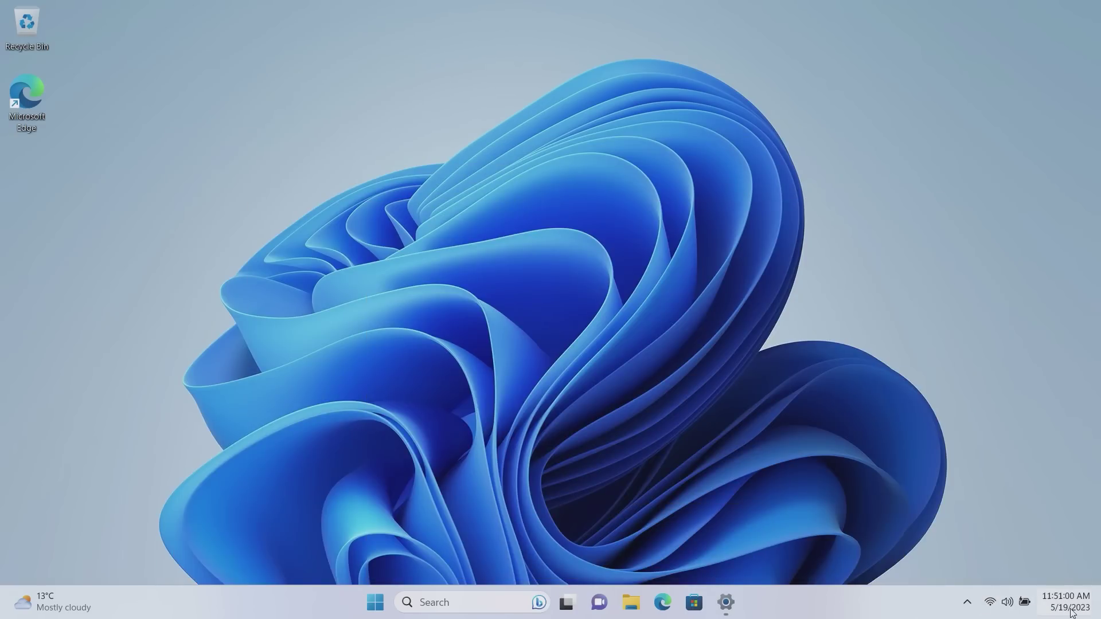
Wait at the taskbar clock for the Phone Link Messages notification to appear
{"action": "mouse_move", "coordinate": [1071, 612]}
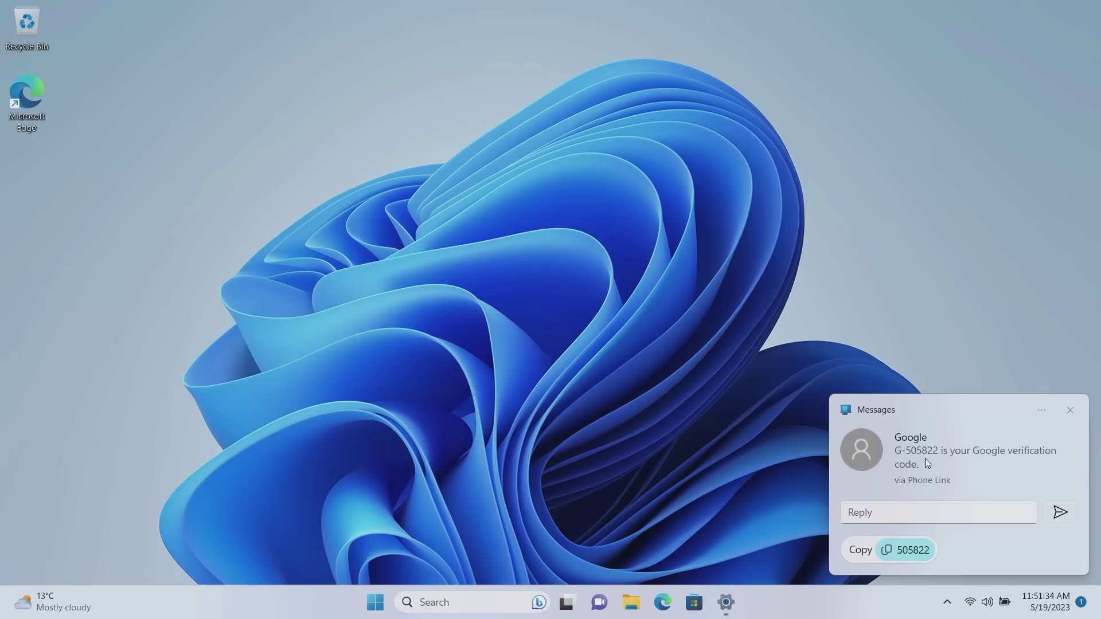
Copy the message's verification code, paste it into search, then clear search and close the panel
{"action": "left_click", "coordinate": [920, 556]}
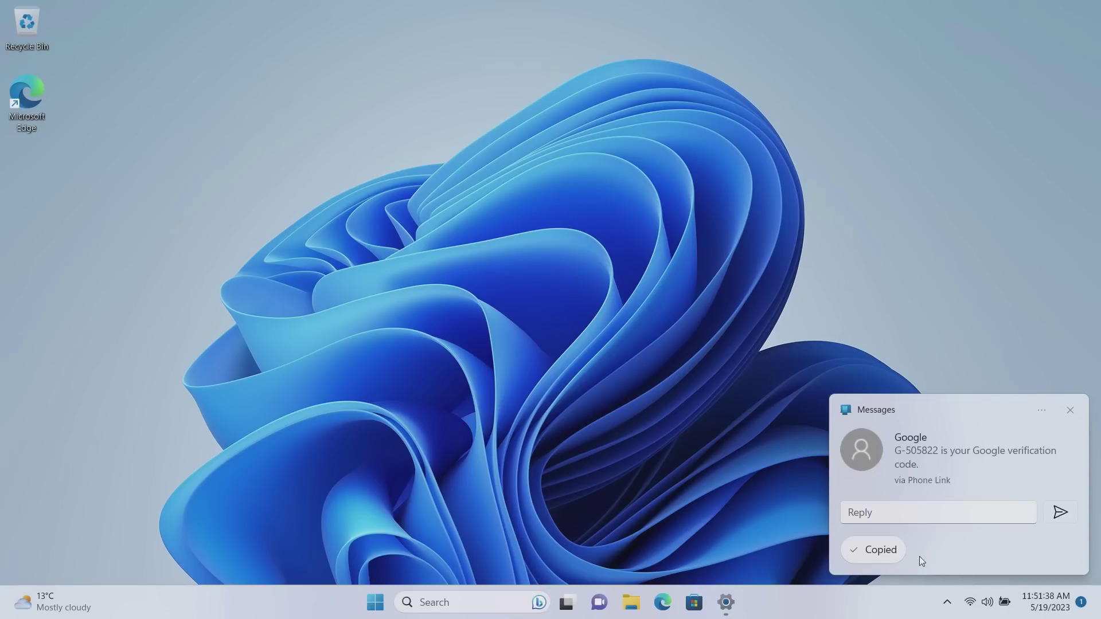
{"action": "left_click", "coordinate": [452, 601]}
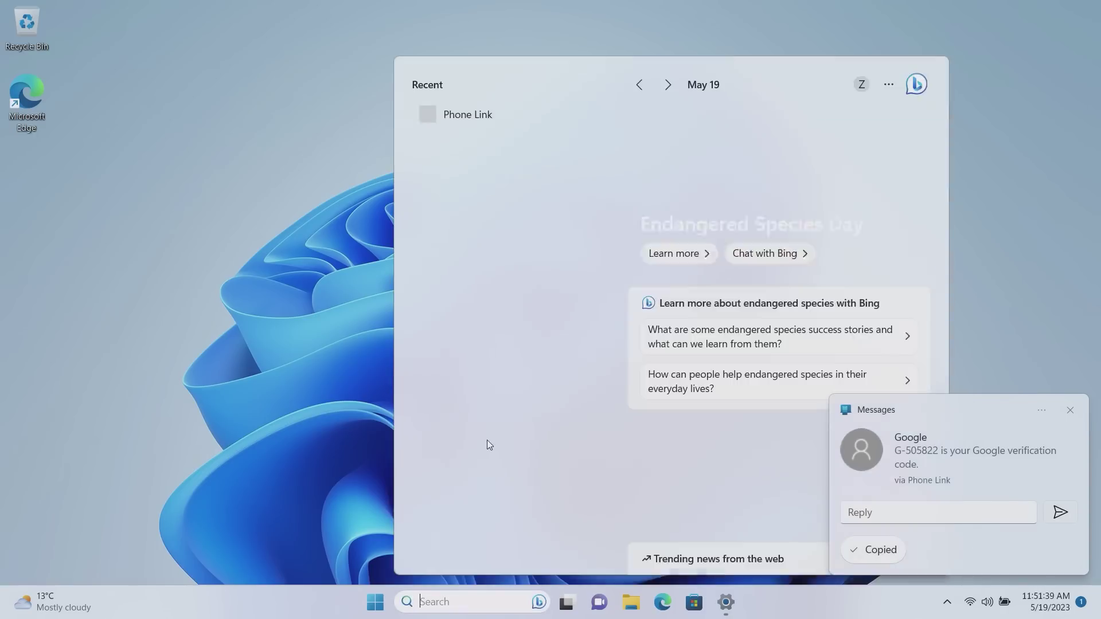
{"action": "key", "text": "ctrl+v"}
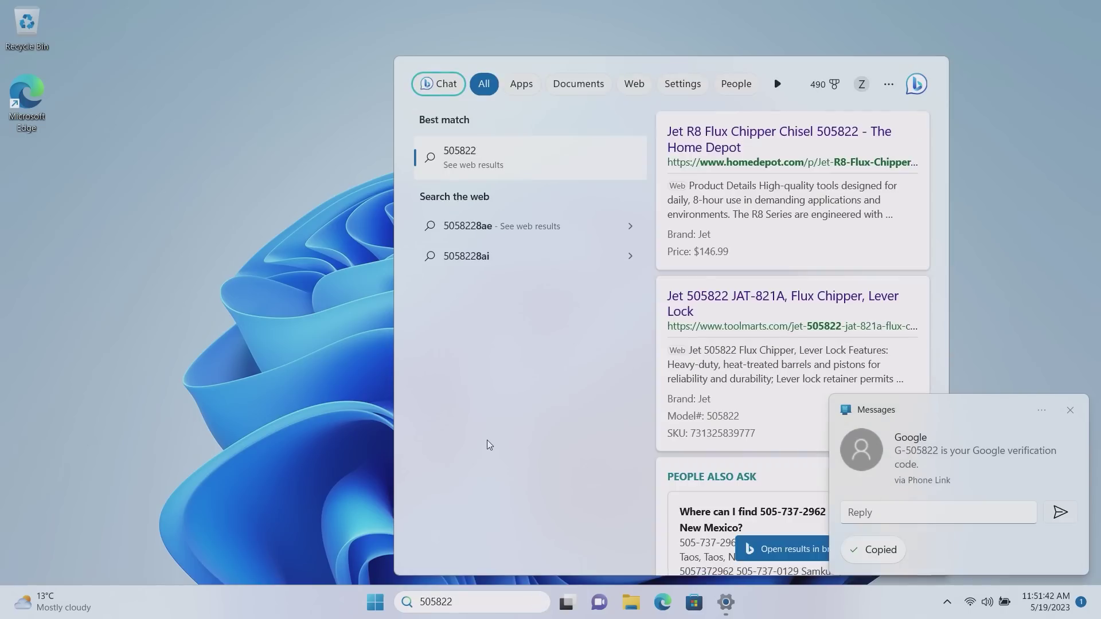
{"action": "key", "text": "ctrl+a"}
{"action": "key", "text": "BackSpace"}
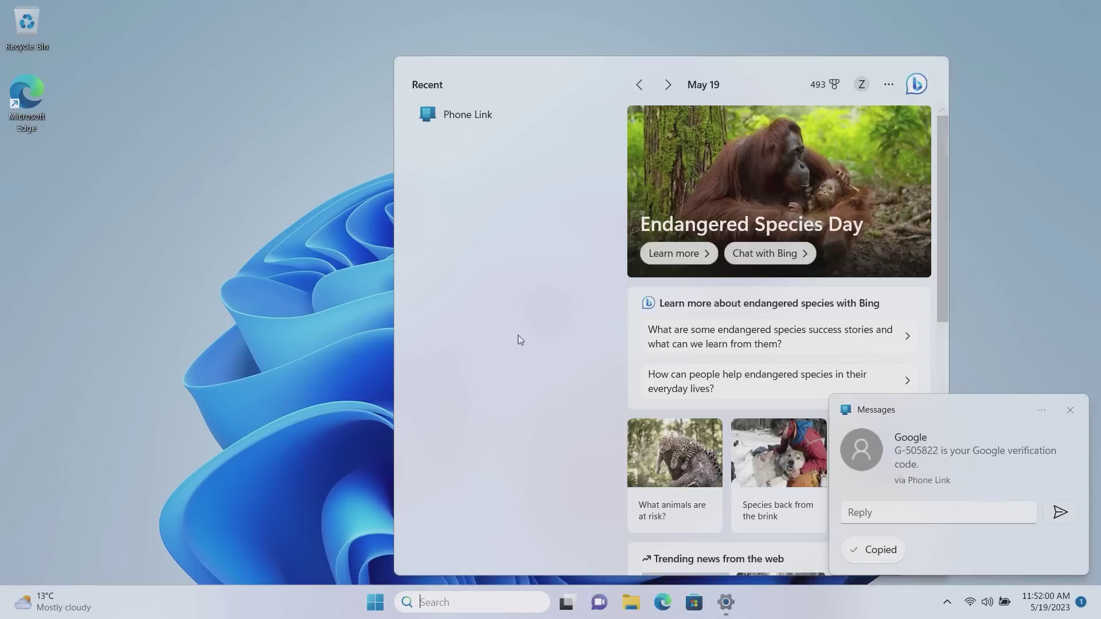
{"action": "left_click", "coordinate": [181, 212]}
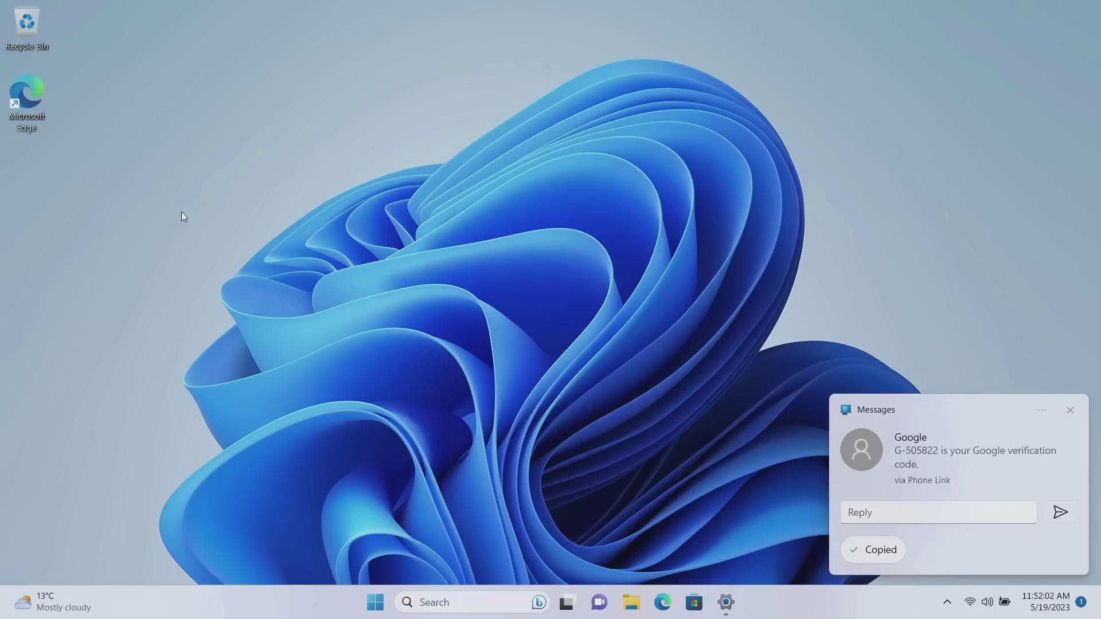
Dismiss the Messages notification and apply the purple Glow theme in Personalization settings
{"action": "left_click", "coordinate": [1063, 421]}
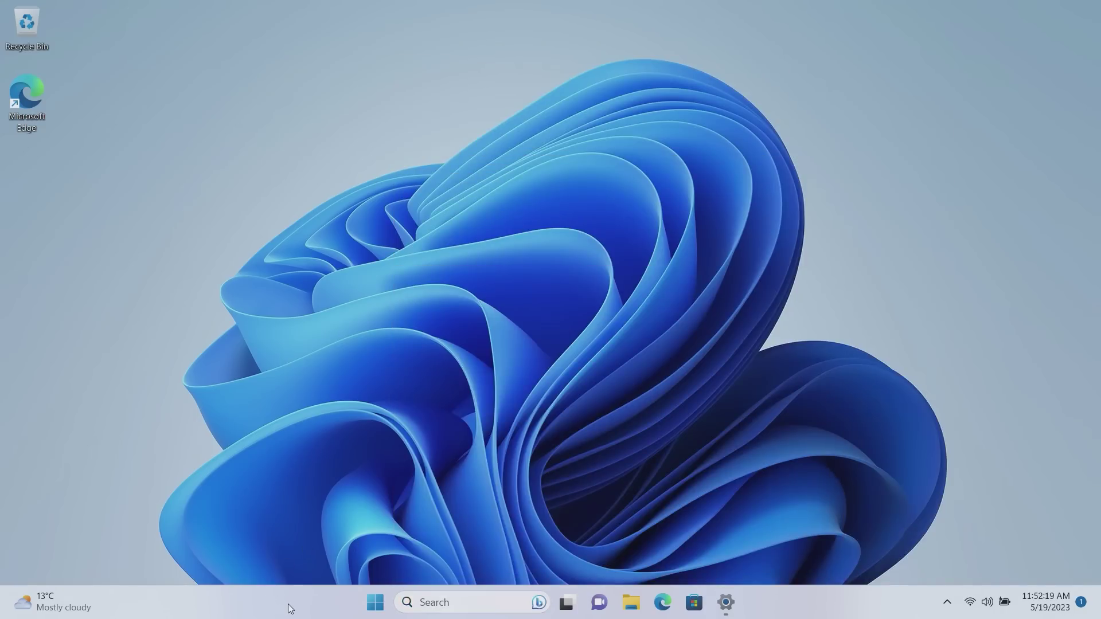
{"action": "right_click", "coordinate": [289, 607]}
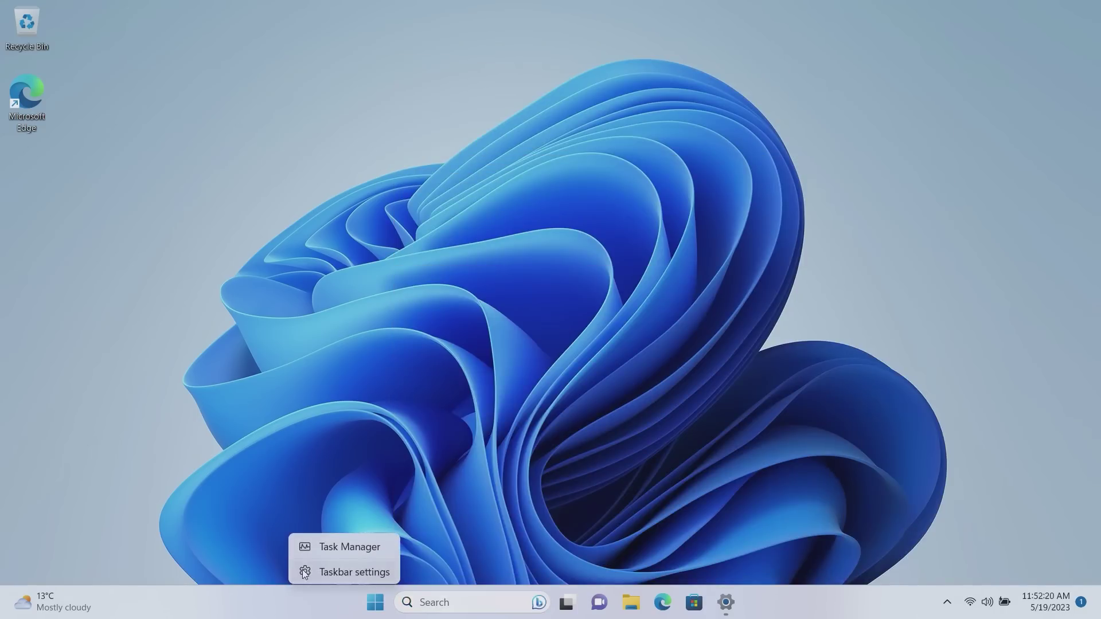
{"action": "left_click", "coordinate": [301, 571]}
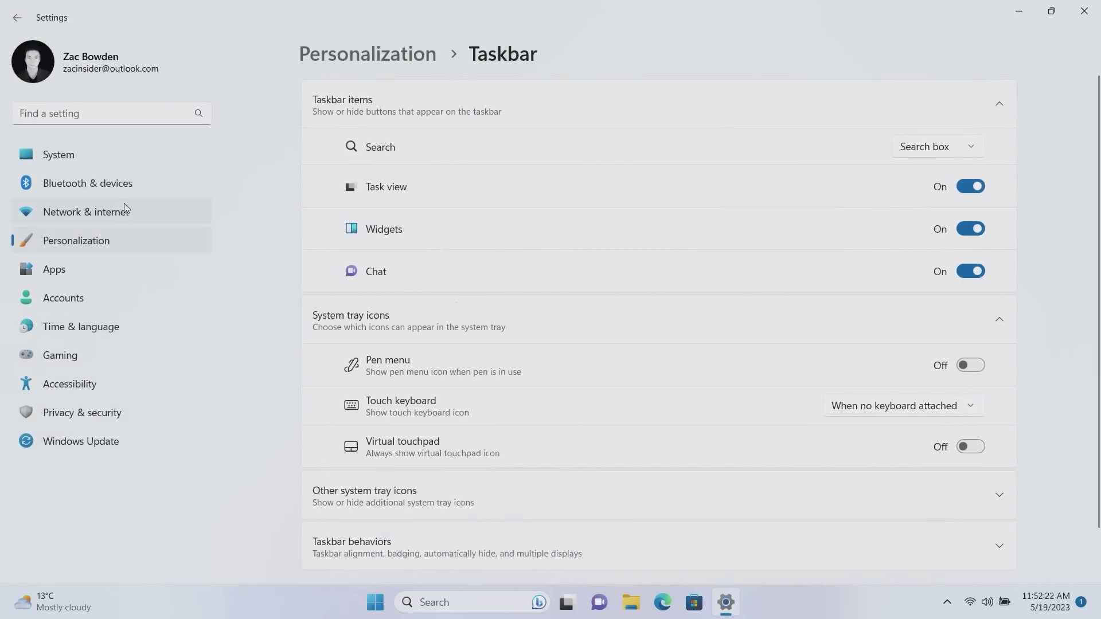
{"action": "left_click", "coordinate": [121, 248]}
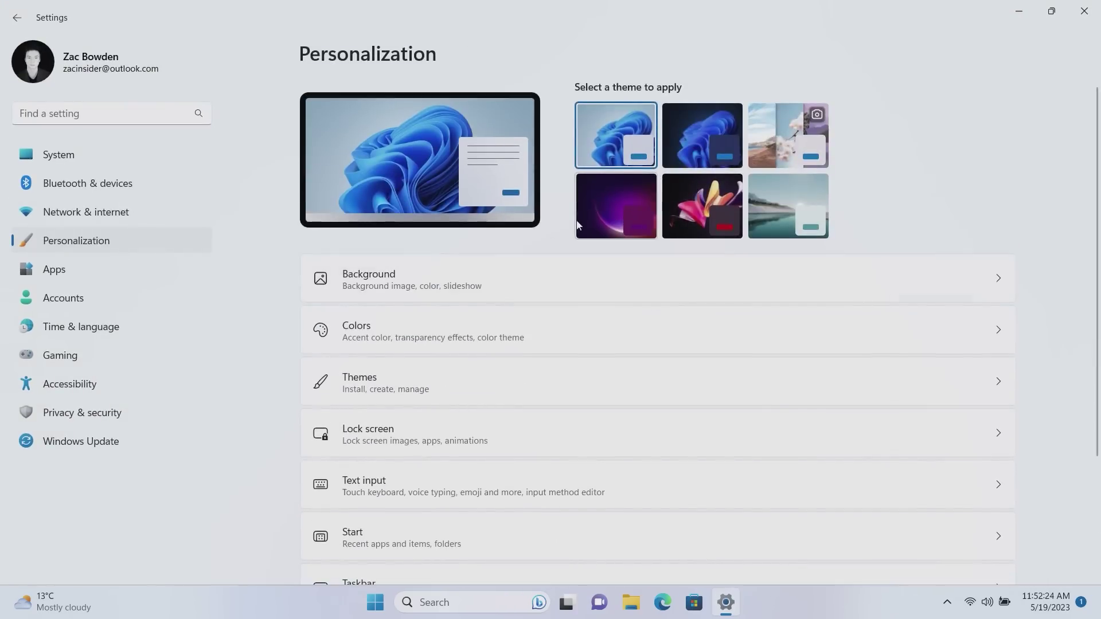
{"action": "left_click", "coordinate": [609, 214]}
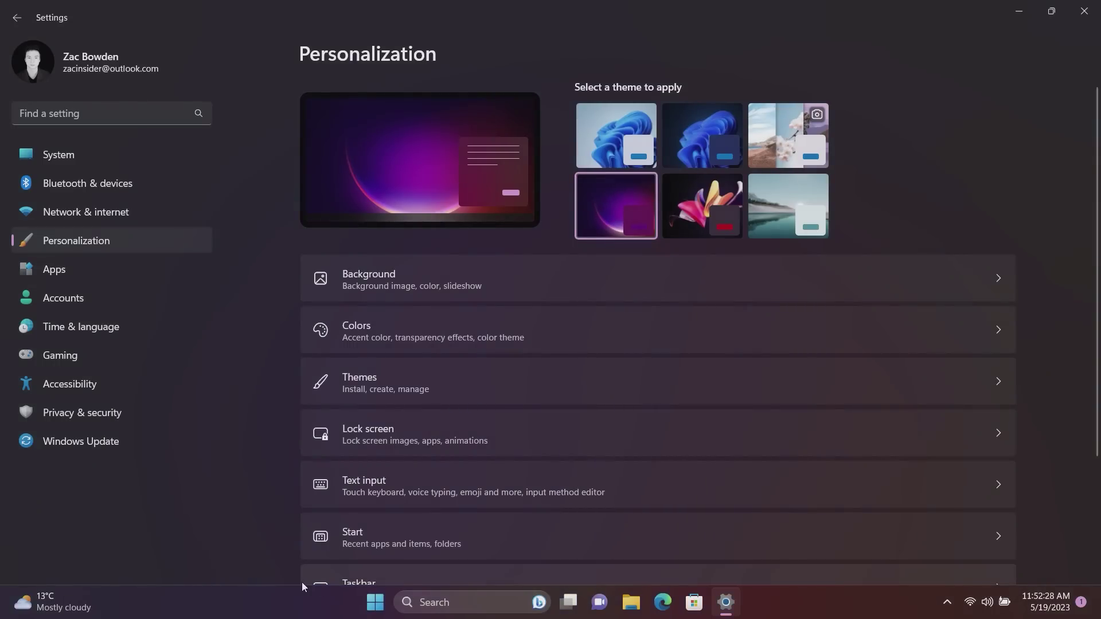
Set Colors mode to Custom with Light app mode, then minimize Settings
{"action": "left_click", "coordinate": [463, 327]}
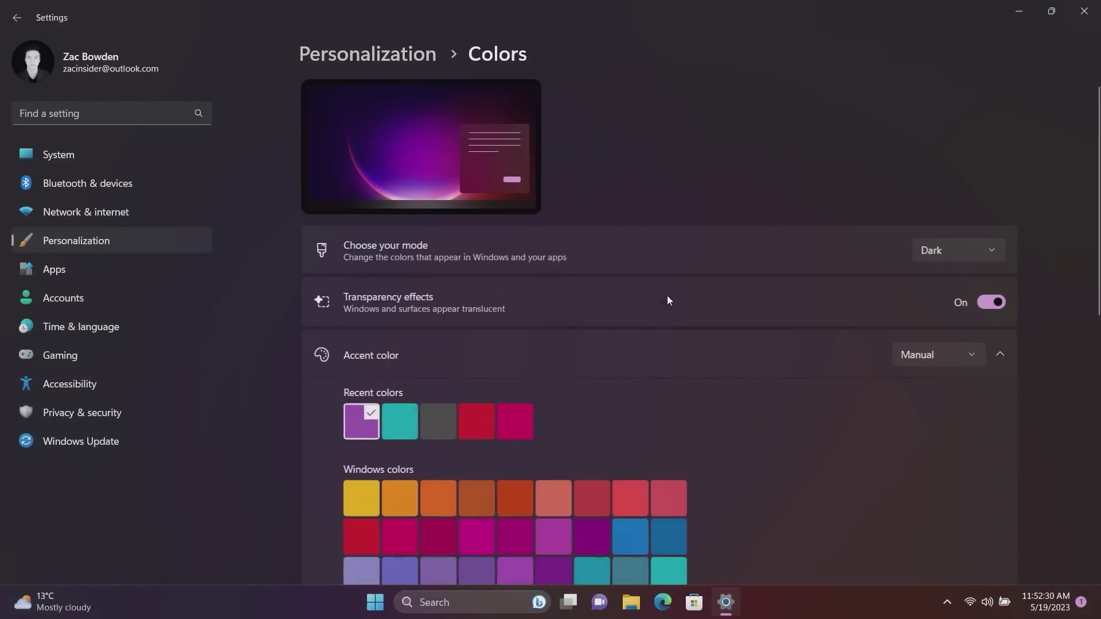
{"action": "left_click", "coordinate": [931, 255]}
{"action": "left_click", "coordinate": [941, 278]}
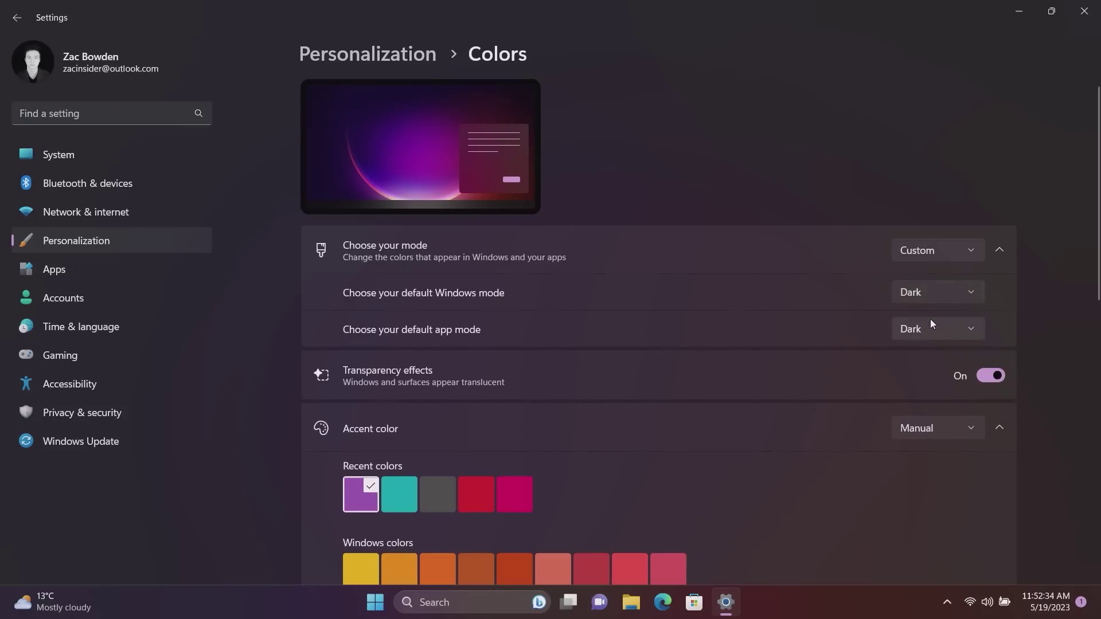
{"action": "left_click", "coordinate": [930, 319]}
{"action": "left_click", "coordinate": [923, 307]}
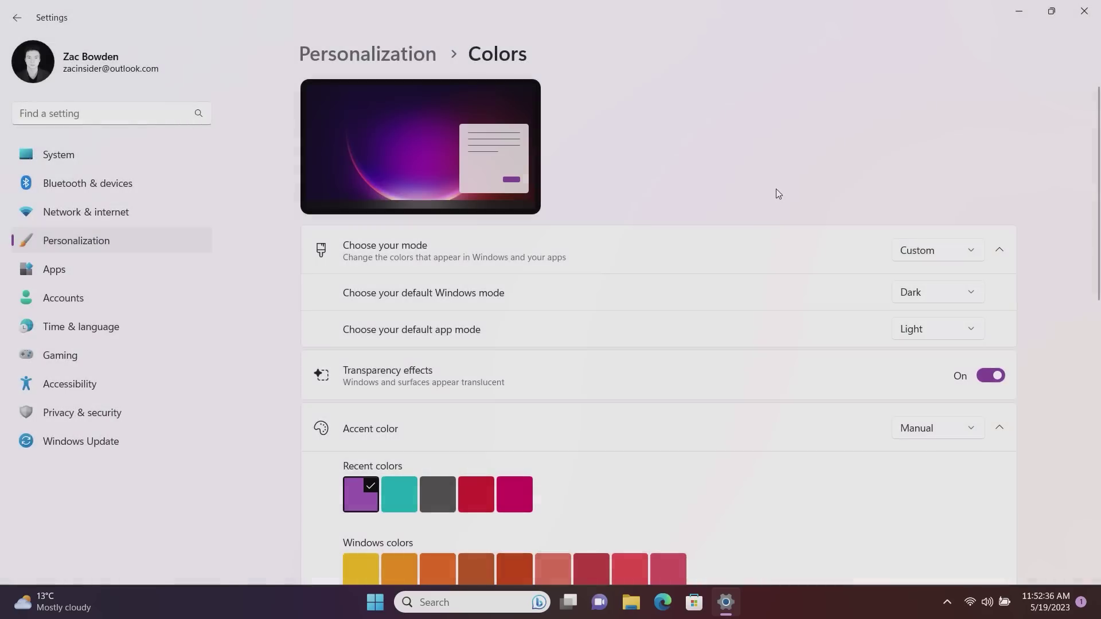
{"action": "left_click", "coordinate": [1010, 9]}
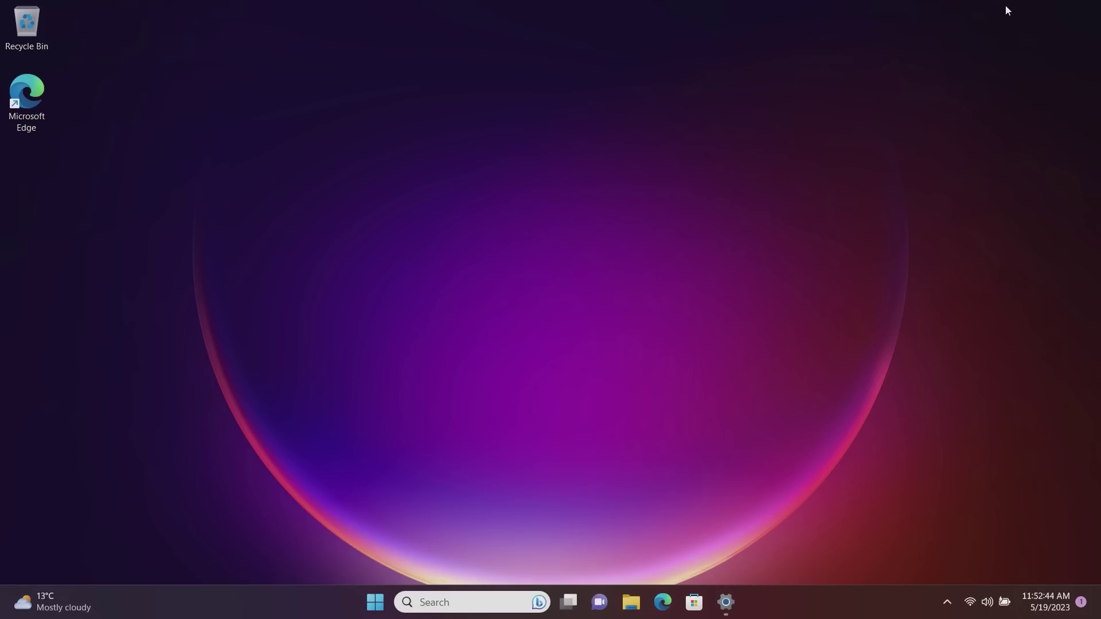
Restore the Colors settings window from the taskbar and open the app mode choices
{"action": "left_click", "coordinate": [455, 606]}
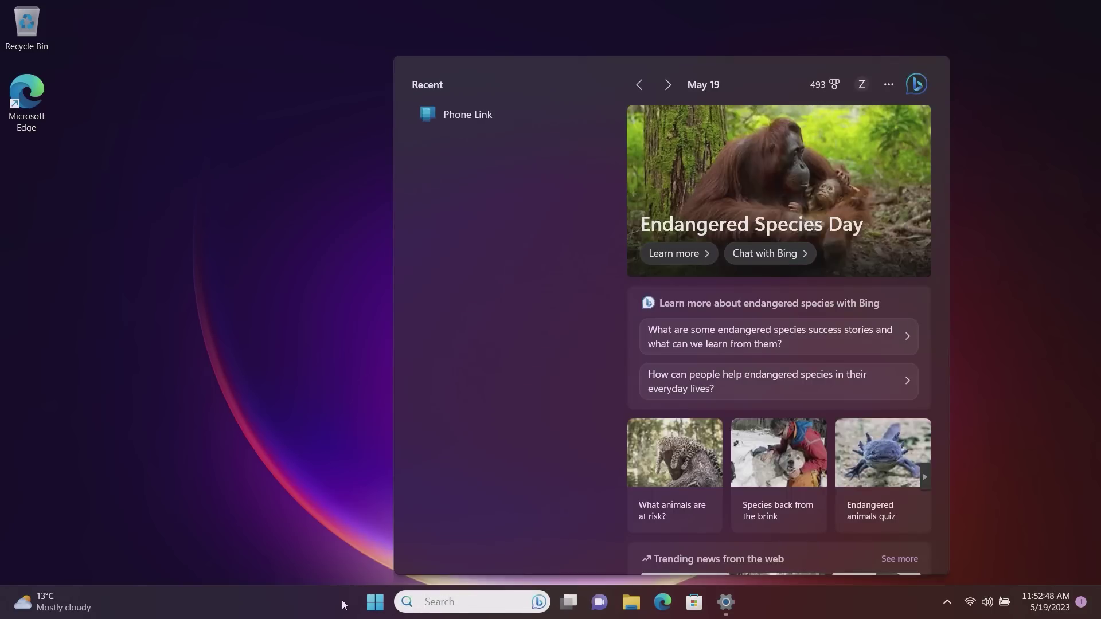
{"action": "left_click", "coordinate": [342, 600]}
{"action": "left_click", "coordinate": [726, 601]}
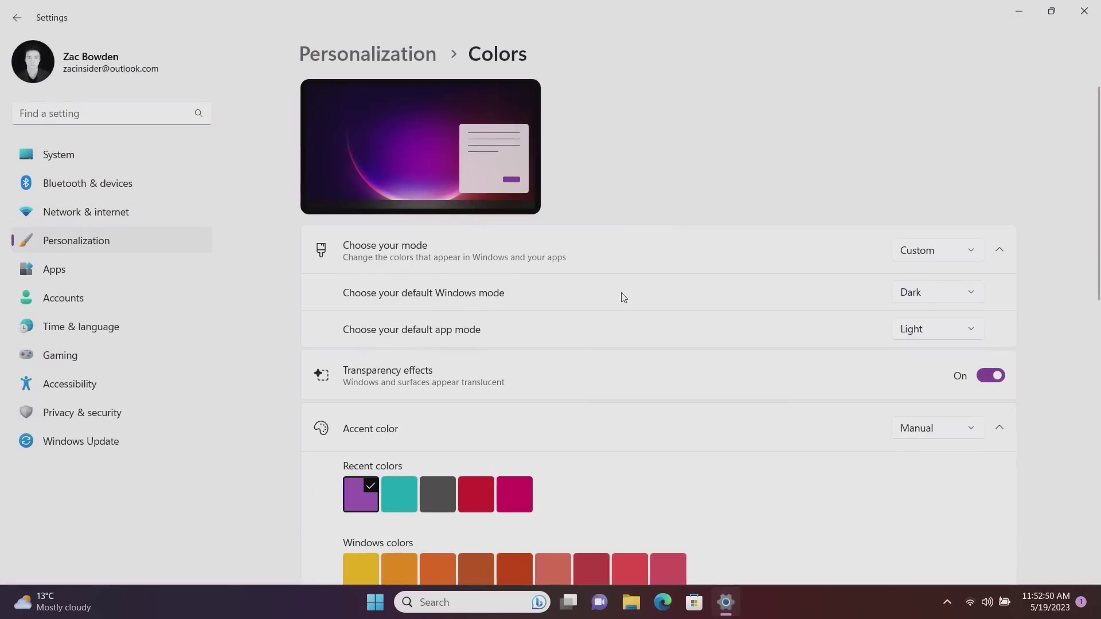
{"action": "left_click", "coordinate": [923, 330]}
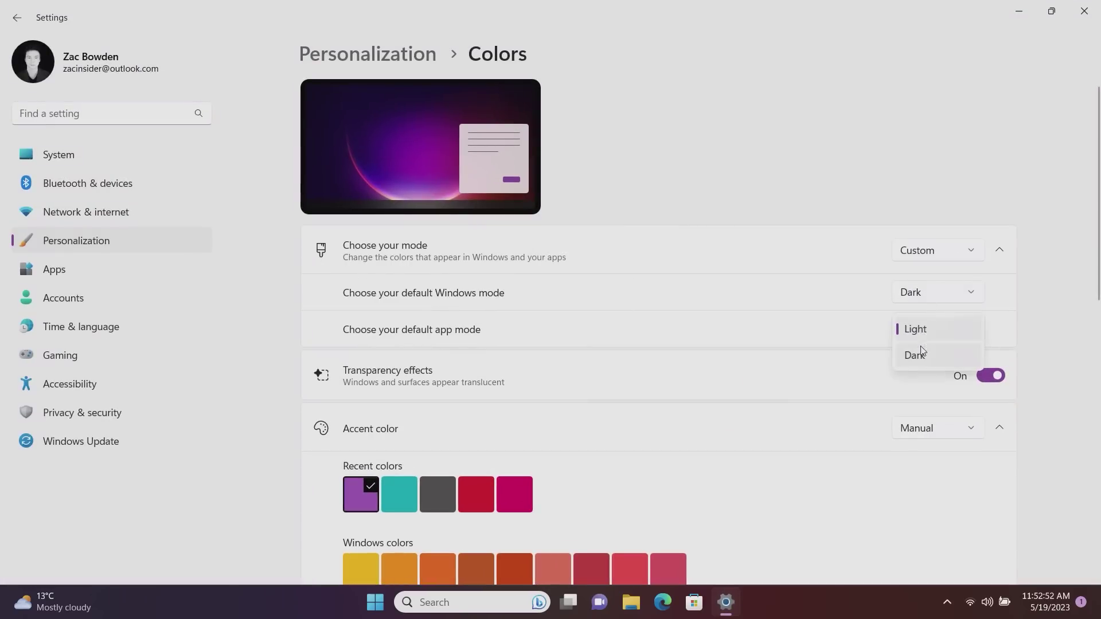
Switch Choose your mode to Dark and close Settings
{"action": "left_click", "coordinate": [925, 258]}
{"action": "left_click", "coordinate": [925, 258]}
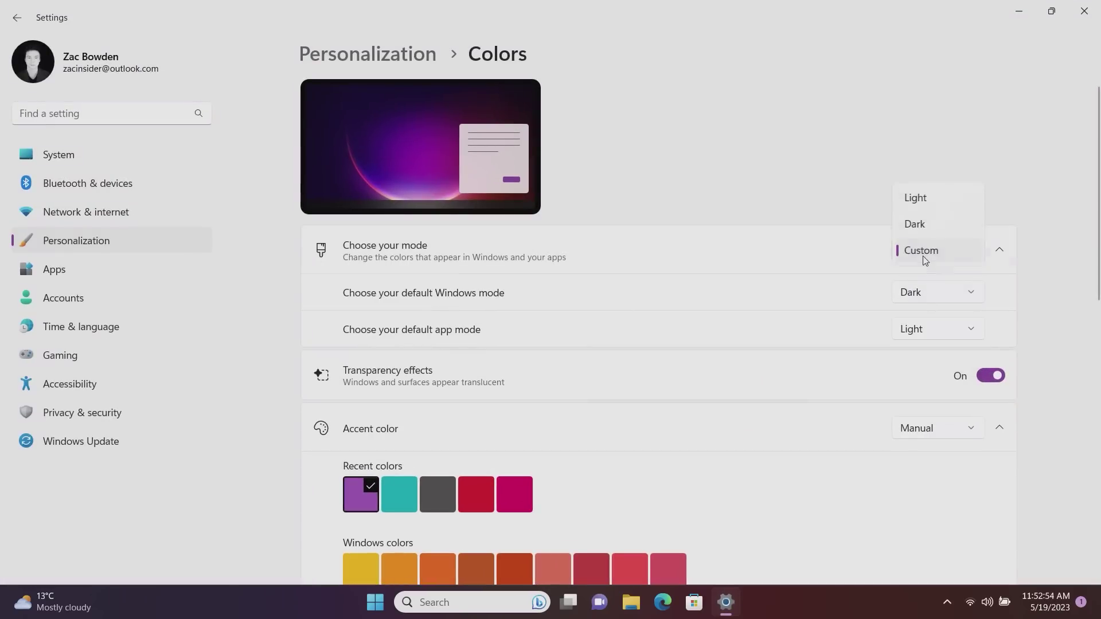
{"action": "left_click", "coordinate": [922, 234]}
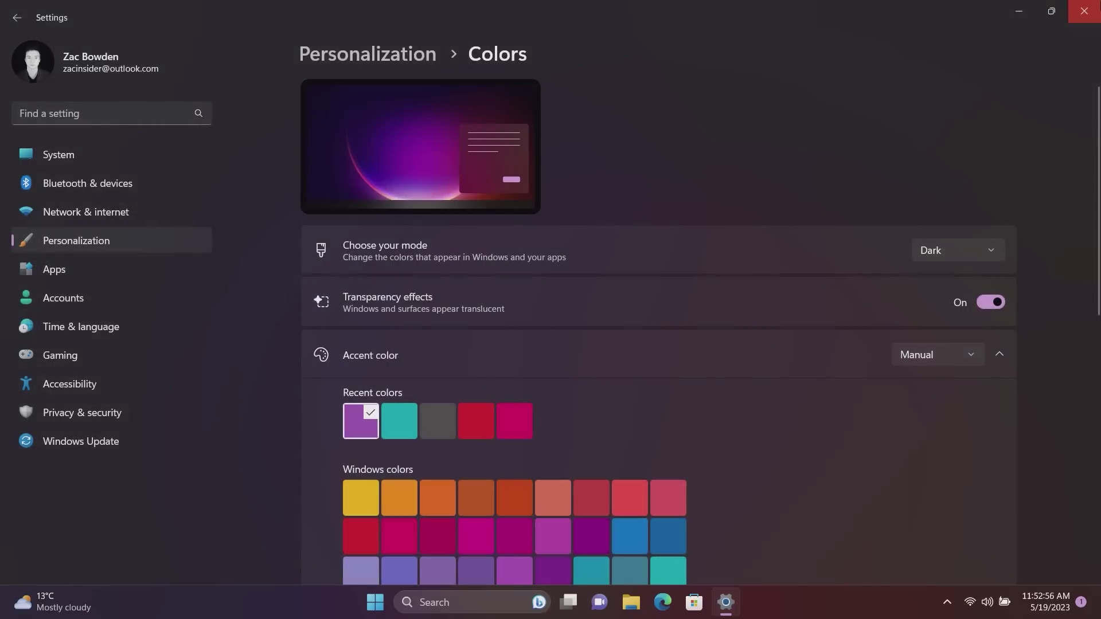
{"action": "left_click", "coordinate": [1084, 11]}
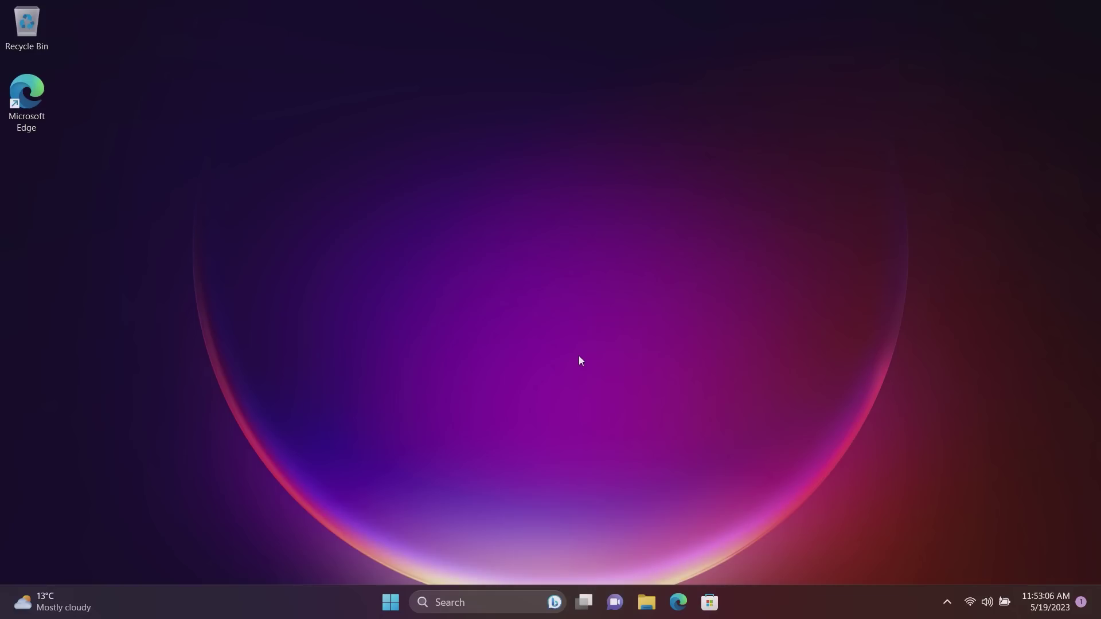
{"action": "key", "text": "super"}
Launch Settings and expand the Touch keyboard options under Time & language > Typing
{"action": "left_click", "coordinate": [714, 181]}
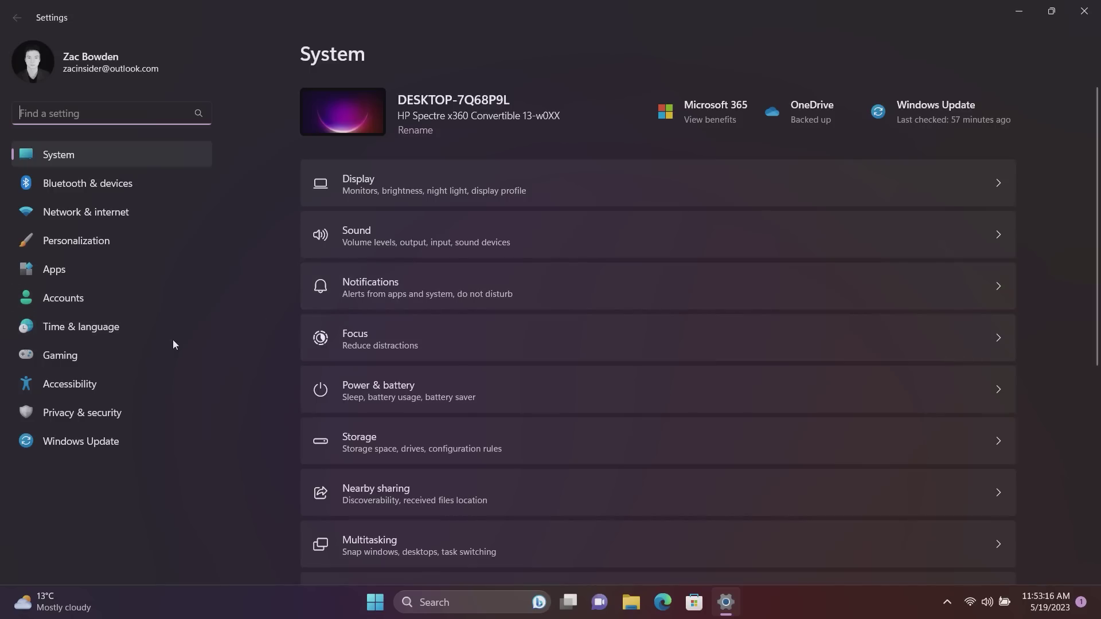
{"action": "left_click", "coordinate": [158, 325]}
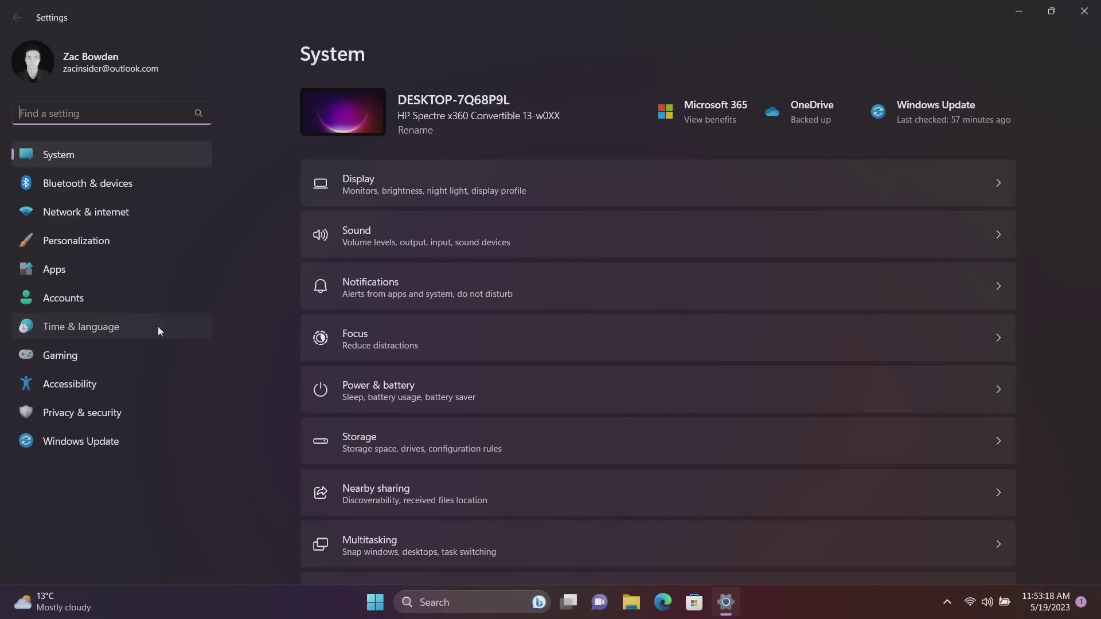
{"action": "left_click", "coordinate": [510, 297]}
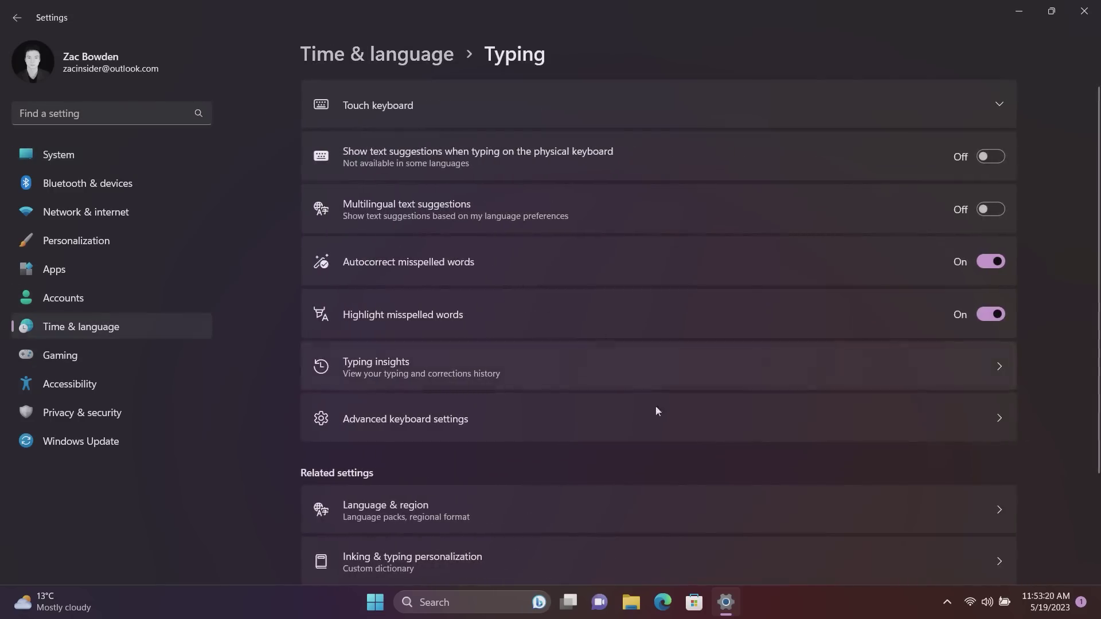
{"action": "left_click", "coordinate": [603, 107]}
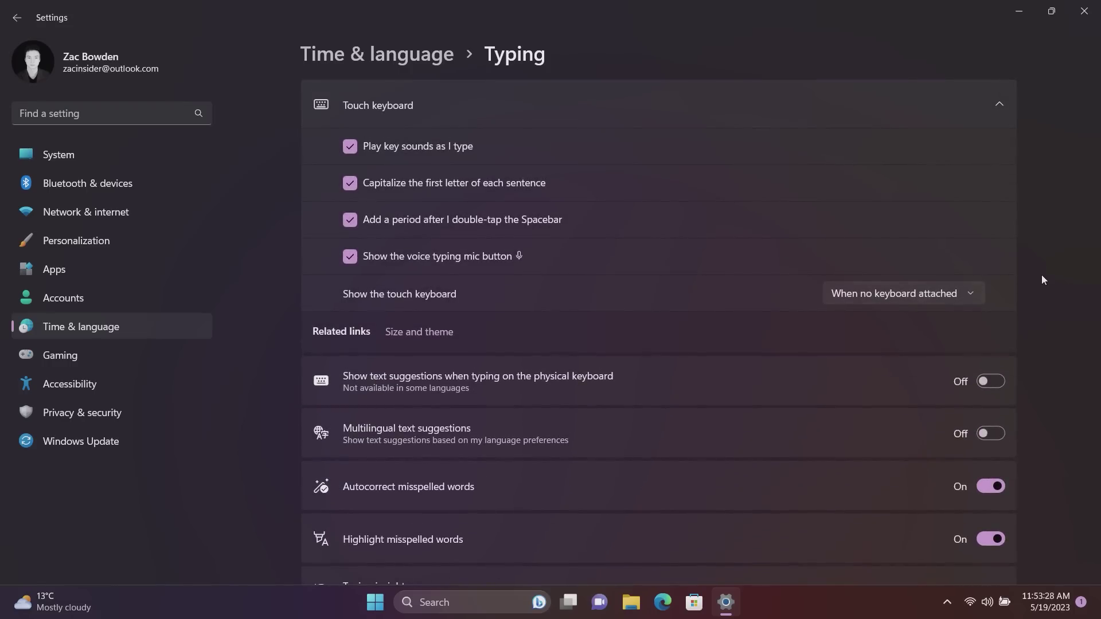
Open the Show the touch keyboard dropdown, try a 'keyboard' settings search, then reopen the dropdown
{"action": "left_click", "coordinate": [955, 296]}
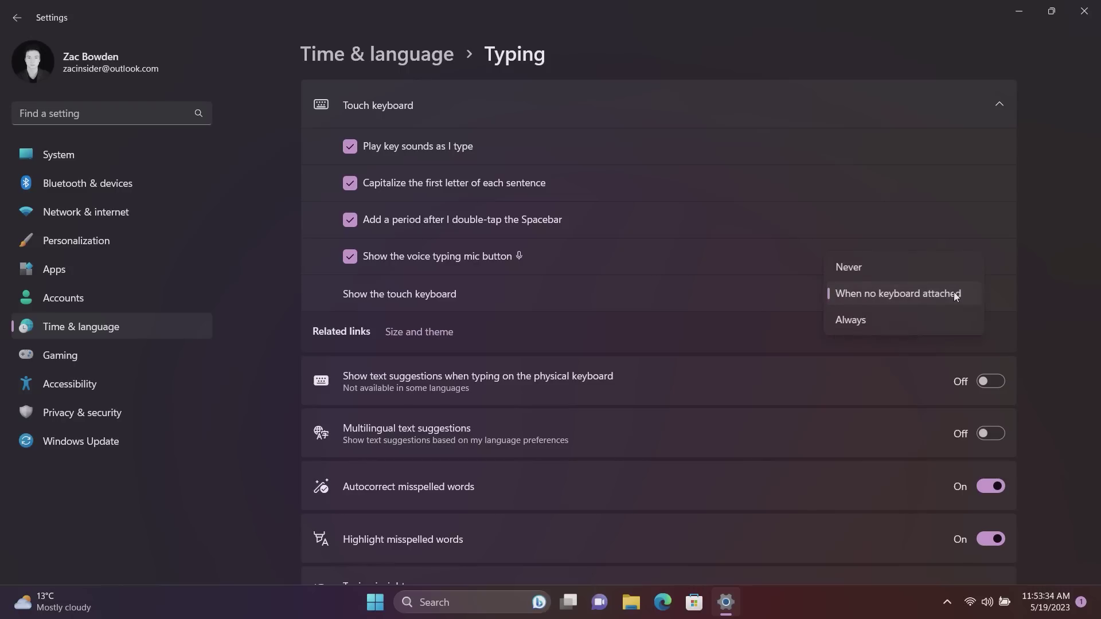
{"action": "left_click", "coordinate": [955, 296]}
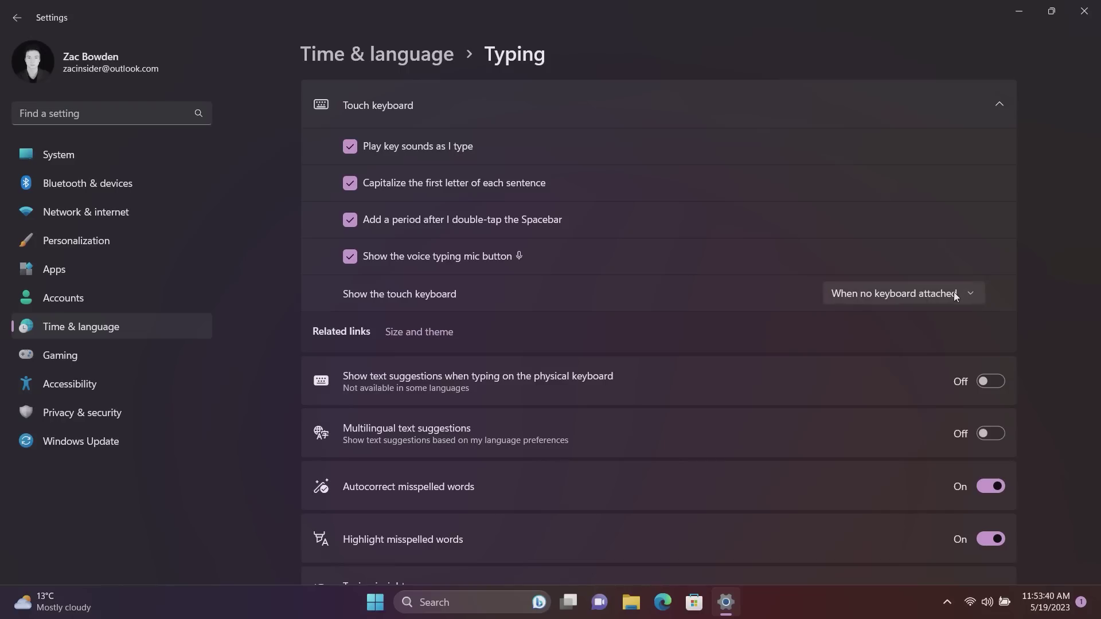
{"action": "key", "text": "ctrl+e"}
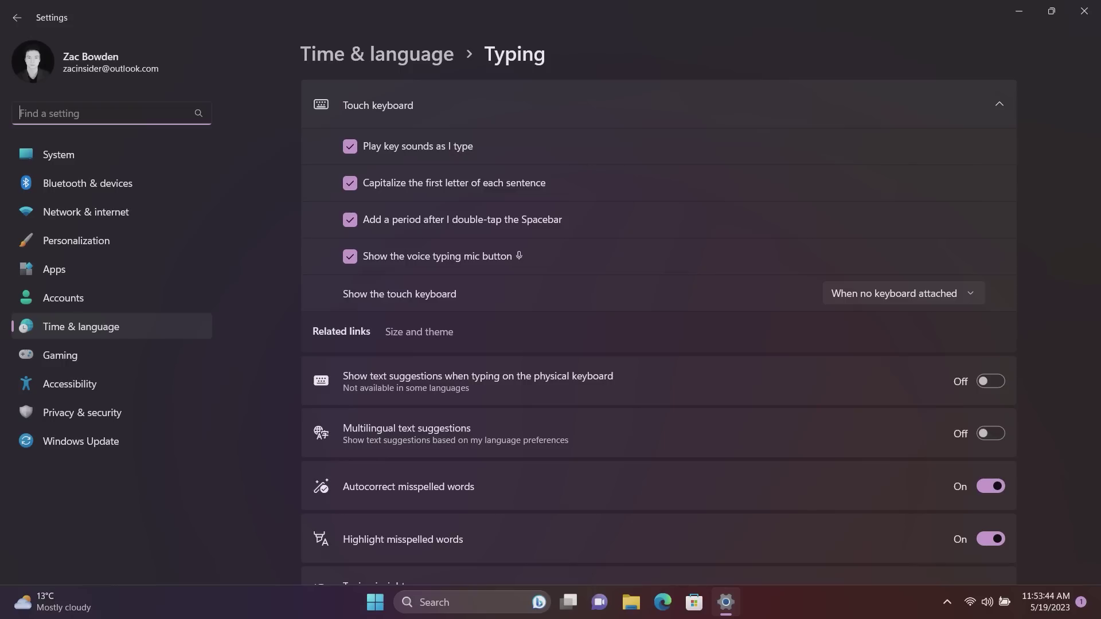
{"action": "type", "text": "keyboard"}
{"action": "key", "text": "ctrl+a"}
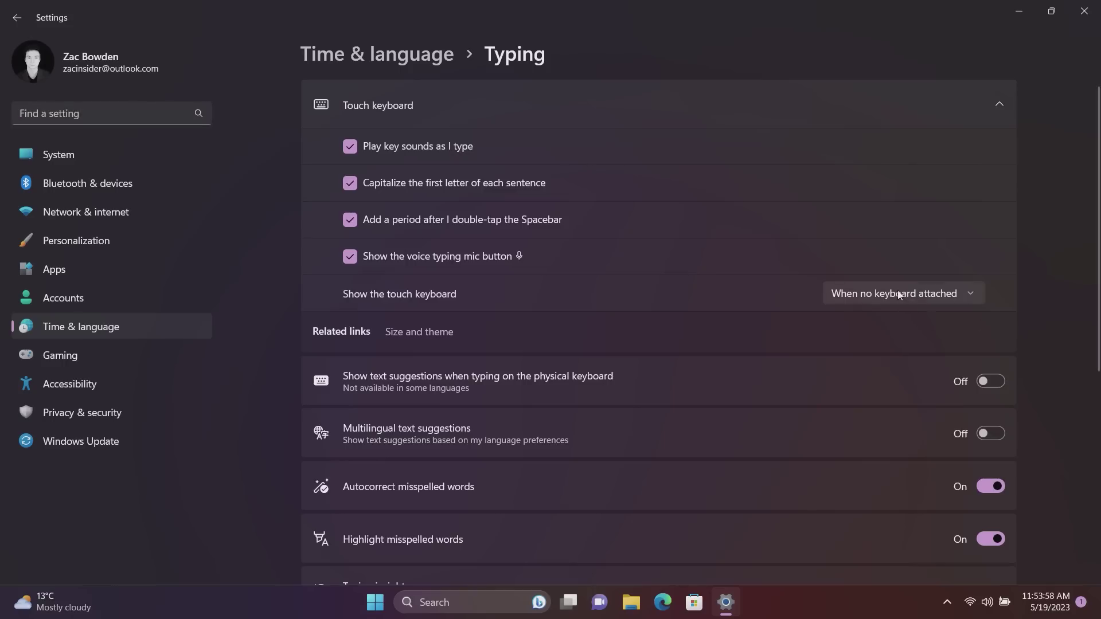
{"action": "left_click", "coordinate": [899, 295]}
Set the touch keyboard to show Always, then type and clear a test settings search
{"action": "left_click", "coordinate": [892, 317]}
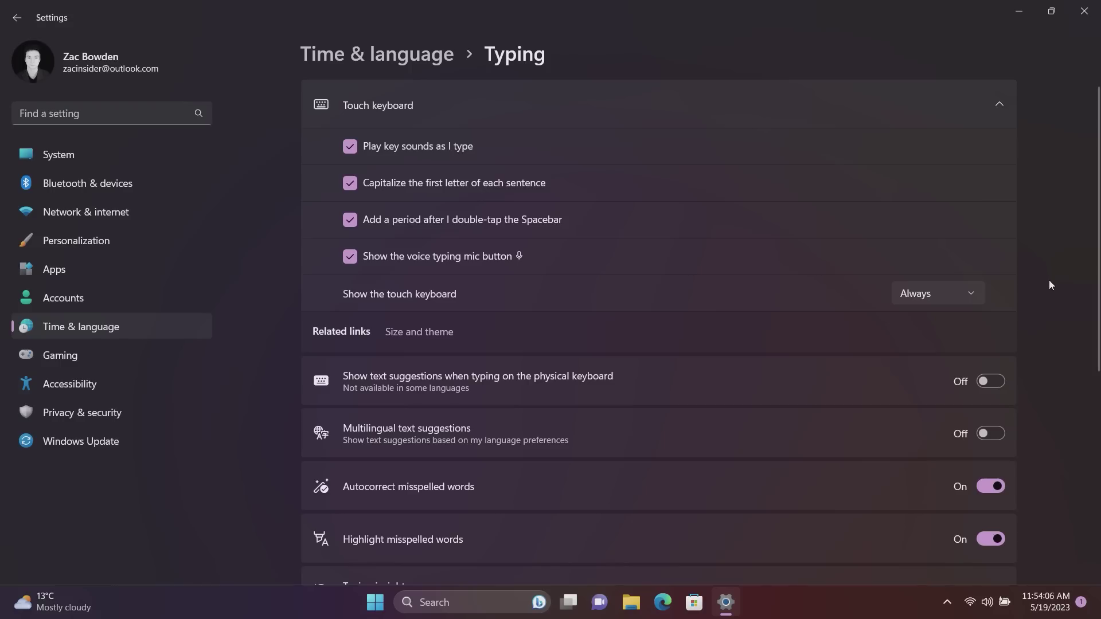
{"action": "left_click", "coordinate": [86, 112]}
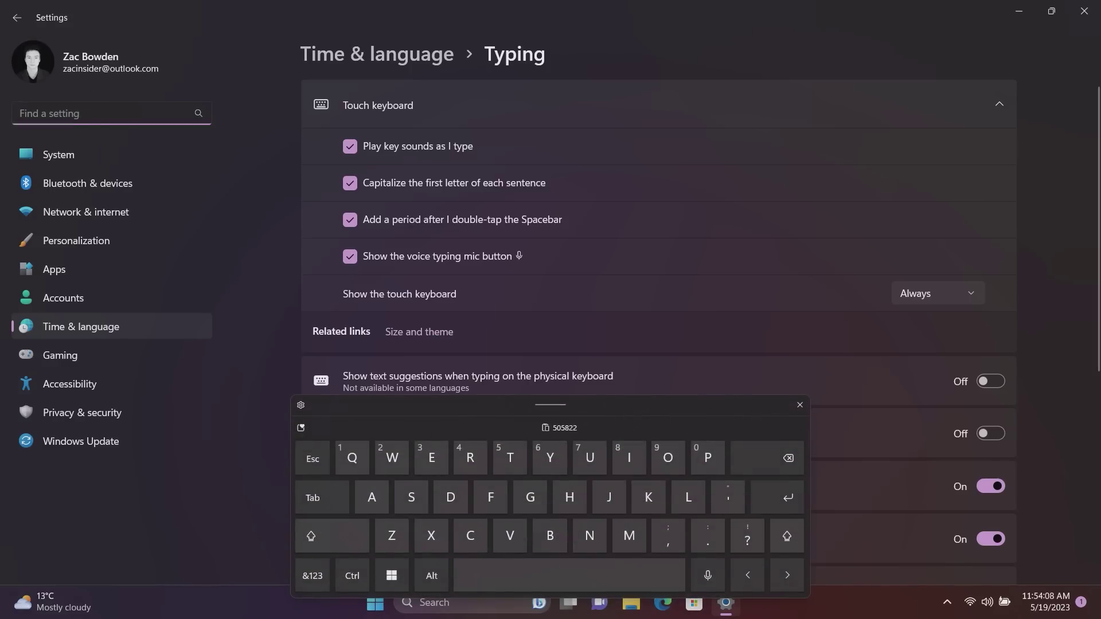
{"action": "type", "text": "erkljg'erjgije"}
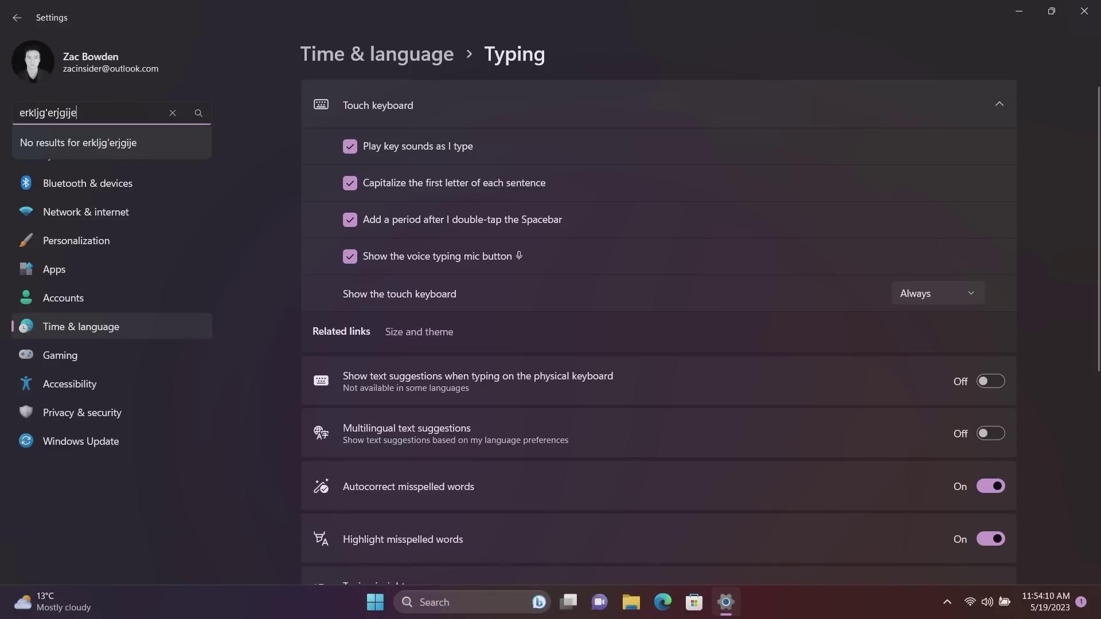
{"action": "key", "text": "ctrl+a"}
{"action": "key", "text": "BackSpace"}
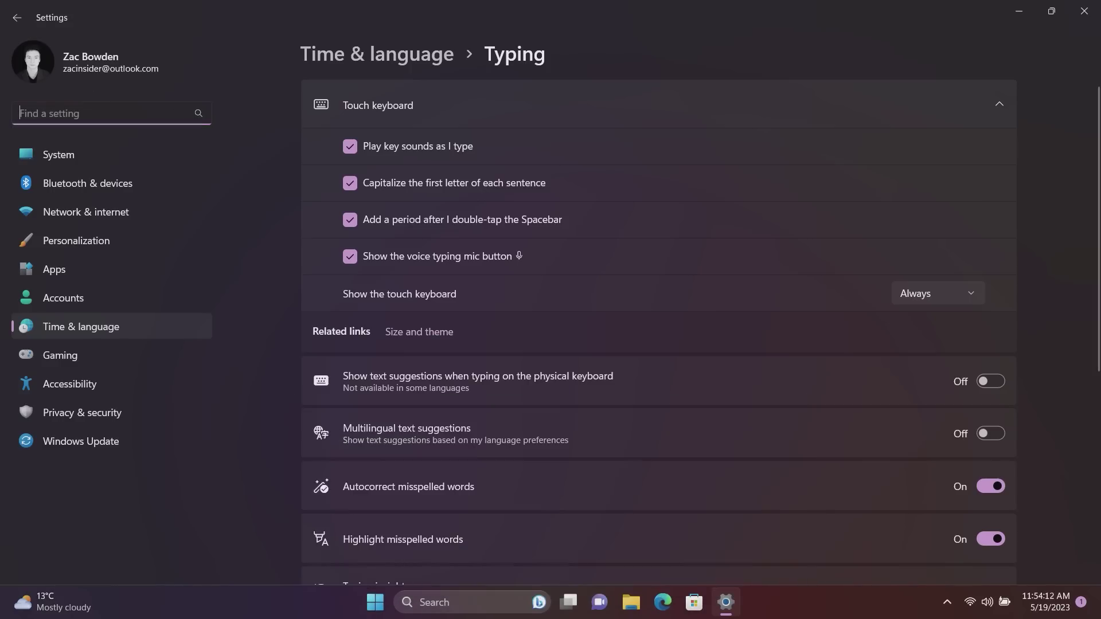
Set the touch keyboard to Never, then to When no keyboard attached
{"action": "left_click", "coordinate": [962, 300]}
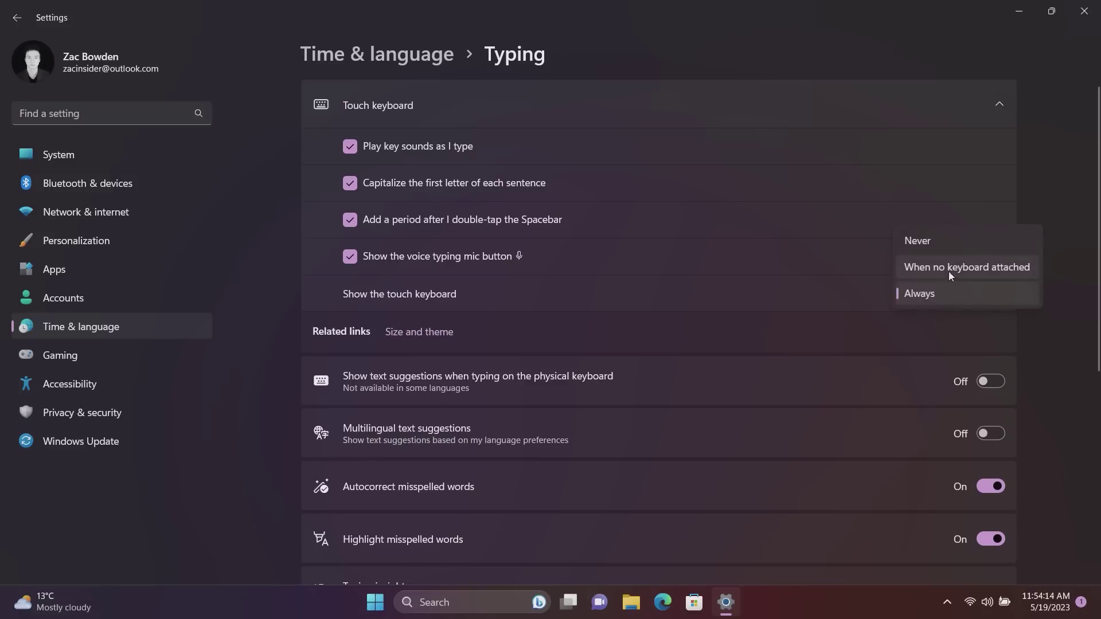
{"action": "left_click", "coordinate": [961, 242]}
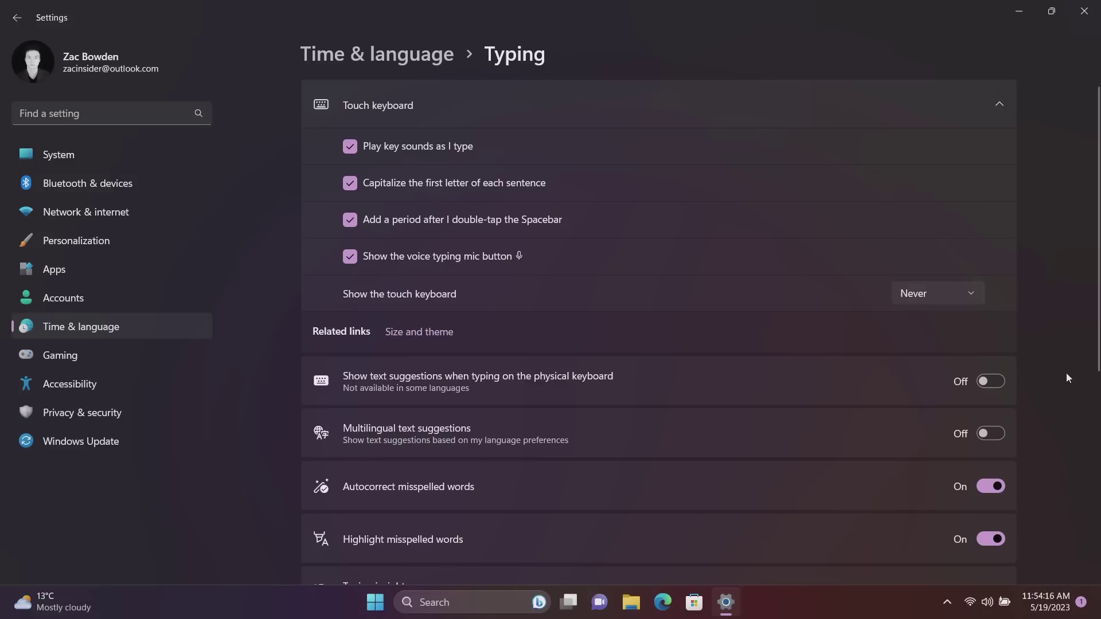
{"action": "left_click", "coordinate": [69, 113]}
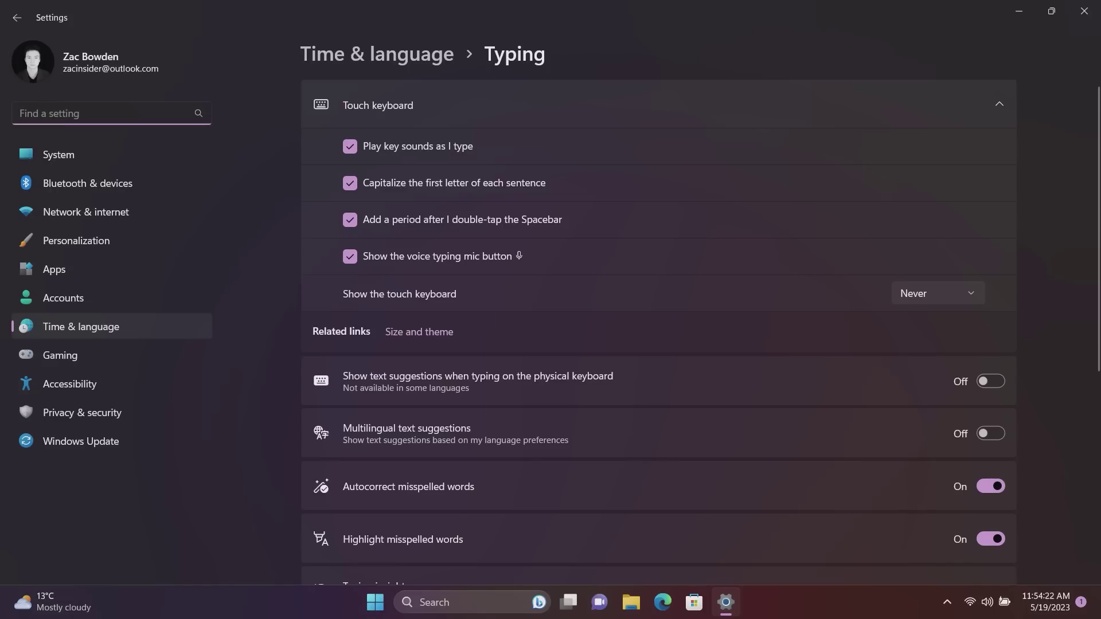
{"action": "left_click", "coordinate": [911, 295]}
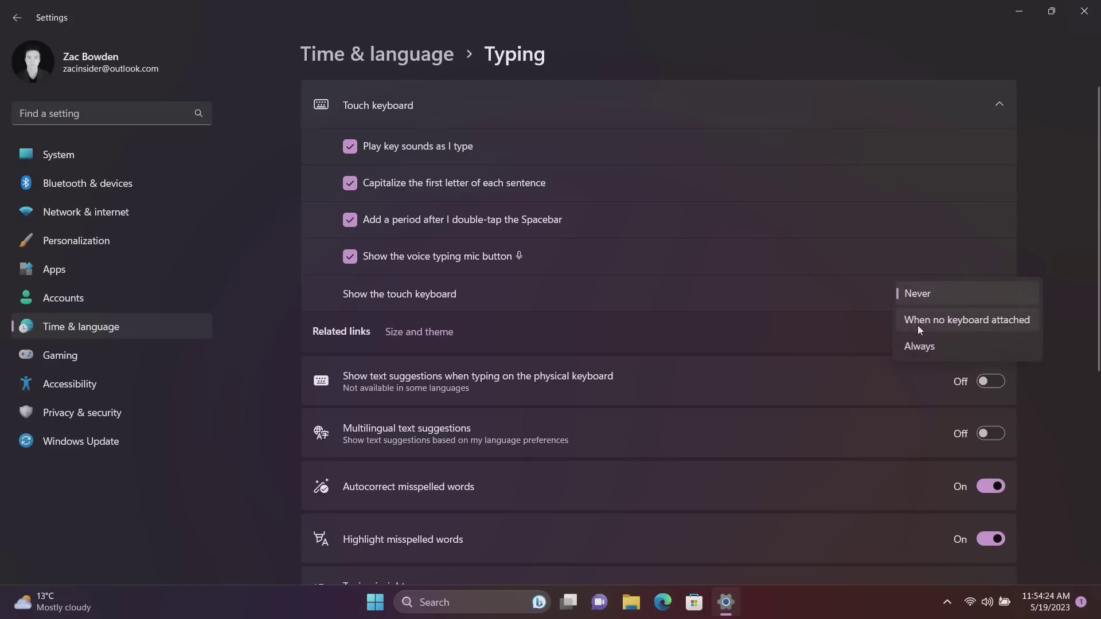
{"action": "left_click", "coordinate": [918, 322]}
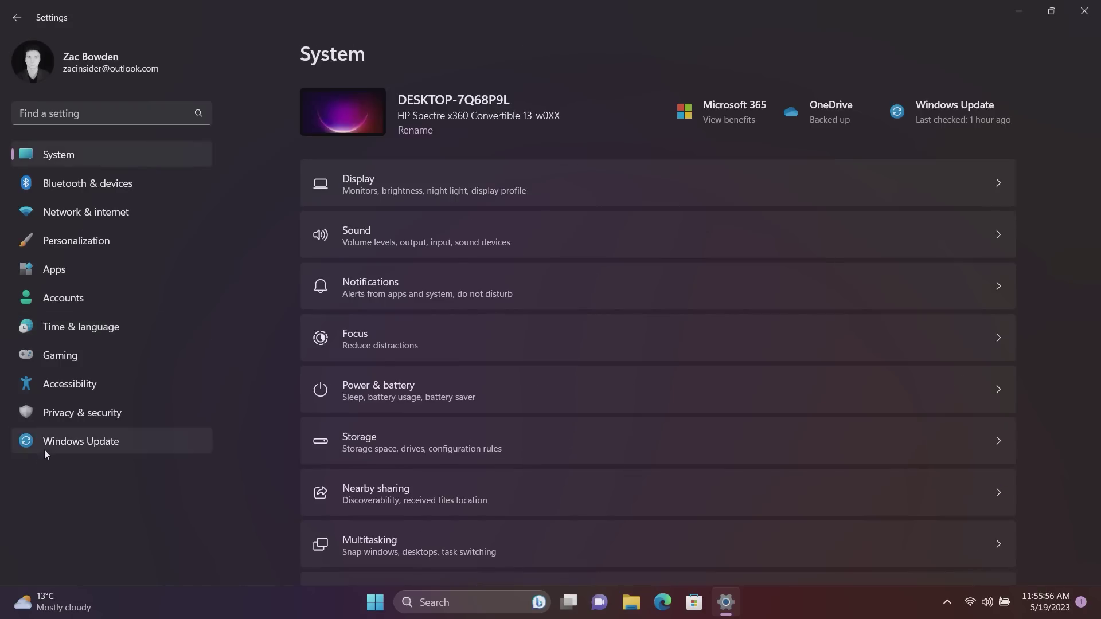
Go to Windows Update in Settings and run a fresh check for updates
{"action": "left_click", "coordinate": [49, 447]}
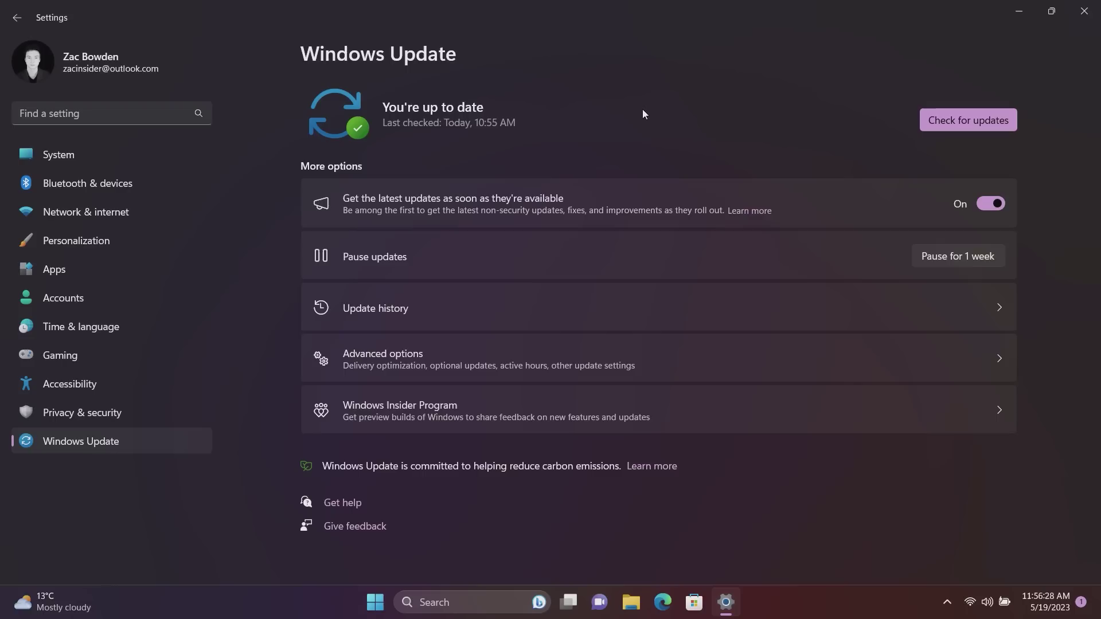
{"action": "left_click", "coordinate": [933, 112]}
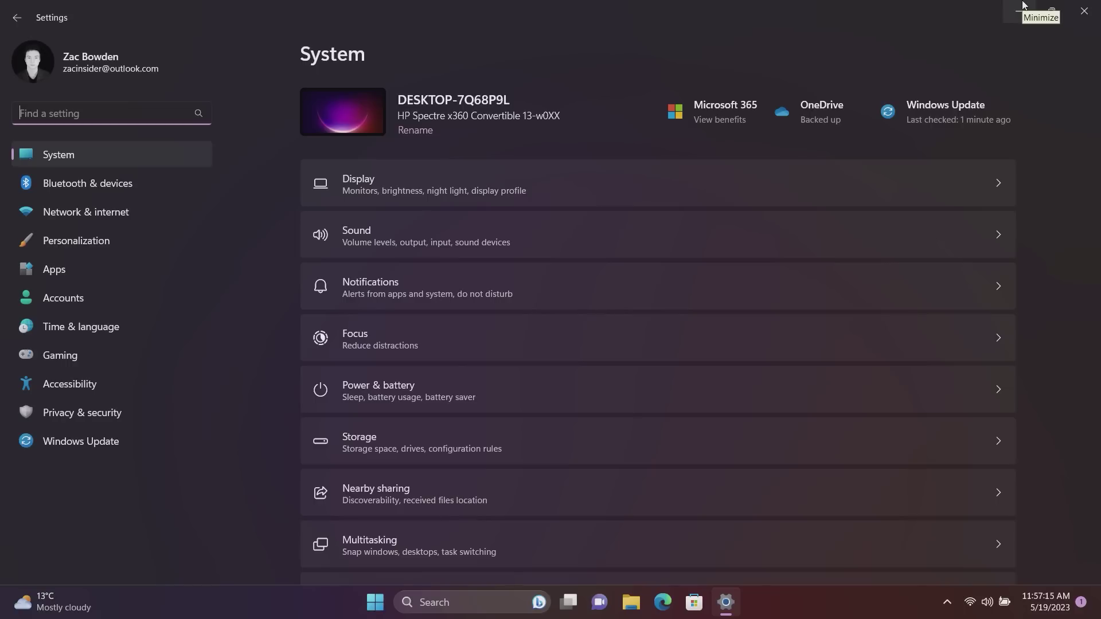
Minimize Settings, take a Fullscreen snip with Win+Shift+S, and dismiss the saved notification
{"action": "left_click", "coordinate": [1023, 7]}
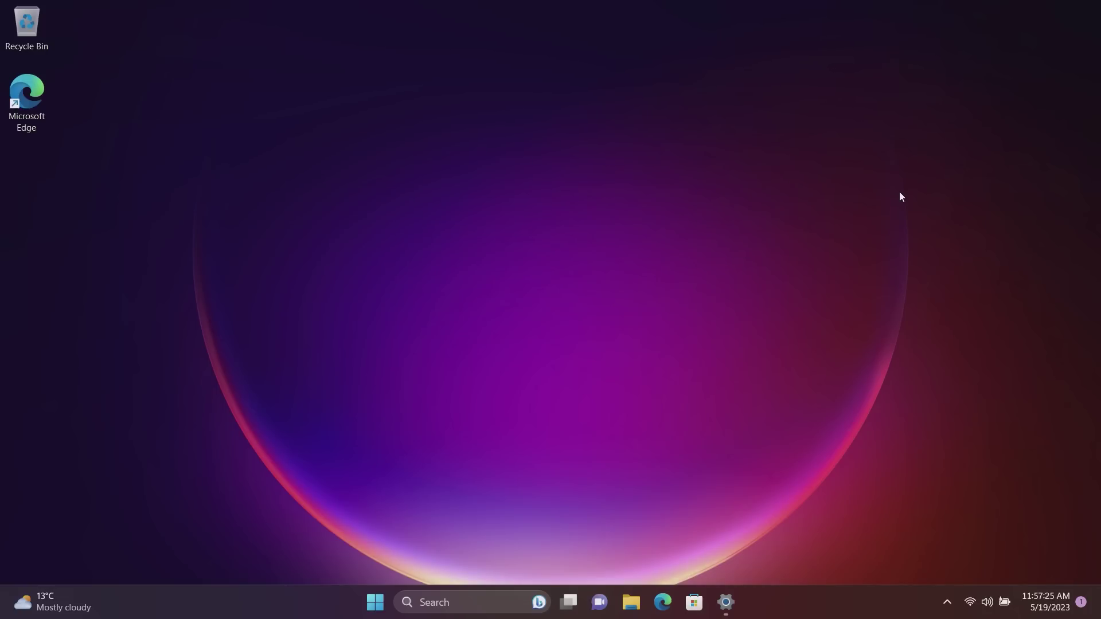
{"action": "key", "text": "super+shift+s"}
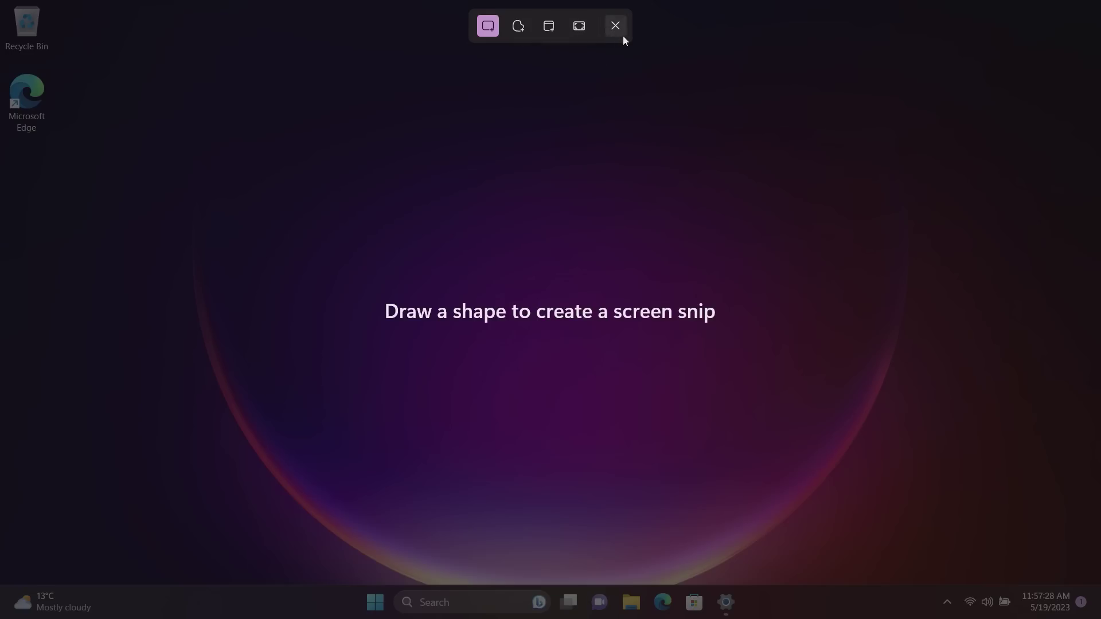
{"action": "left_click", "coordinate": [578, 27]}
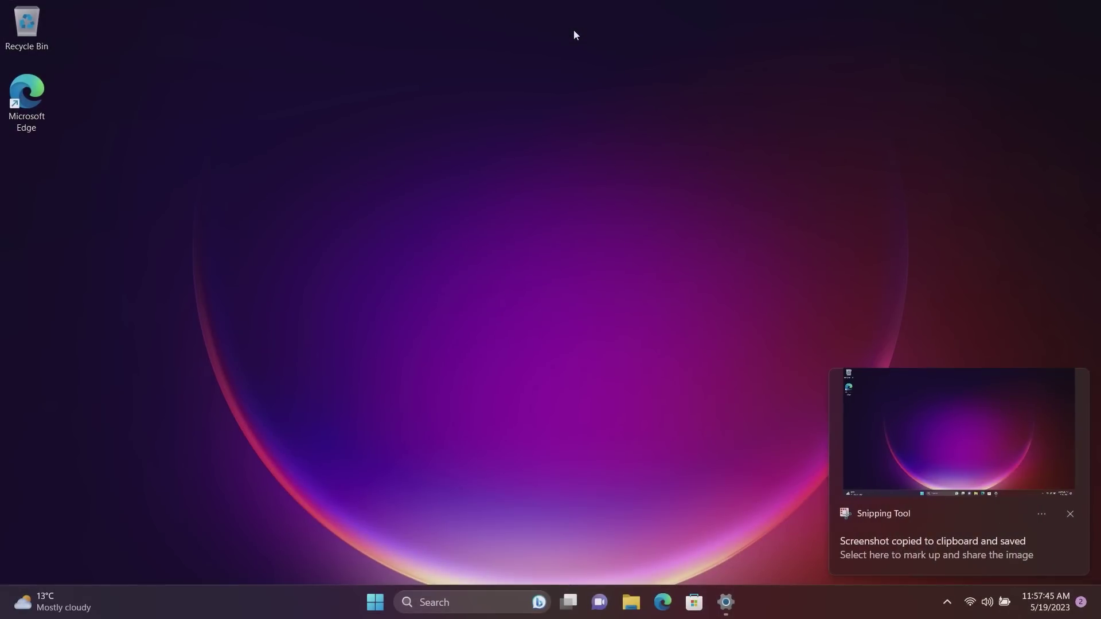
{"action": "left_click", "coordinate": [1071, 516]}
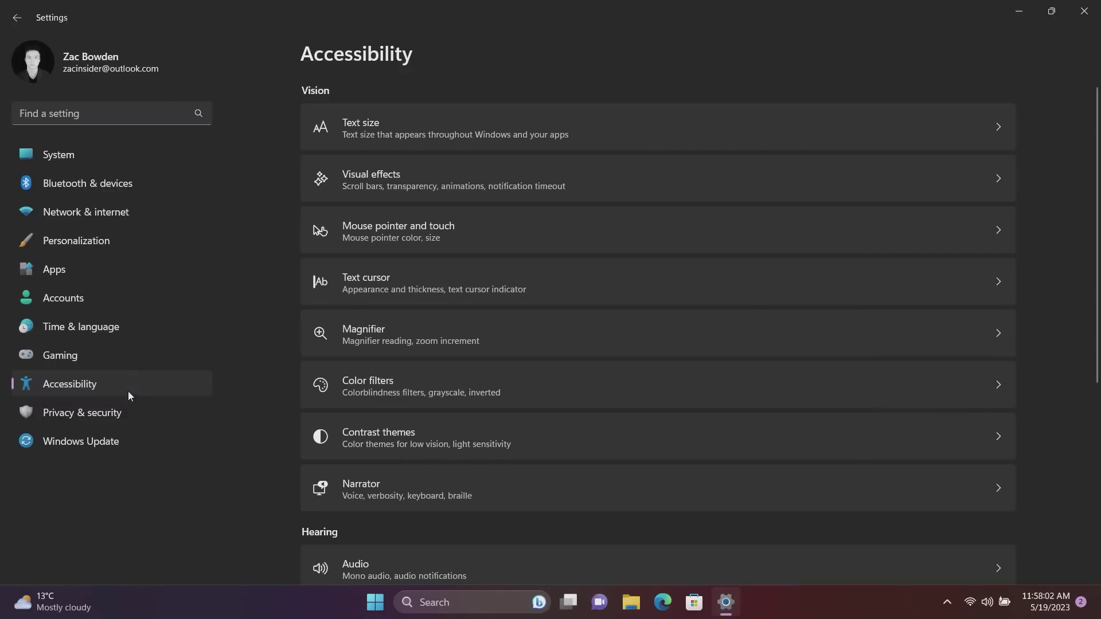
Confirm 'Use the Print screen key to open Snipping Tool' is On in Accessibility > Keyboard, then close Settings
{"action": "scroll", "coordinate": [404, 363], "scroll_direction": "down", "scroll_amount": 5}
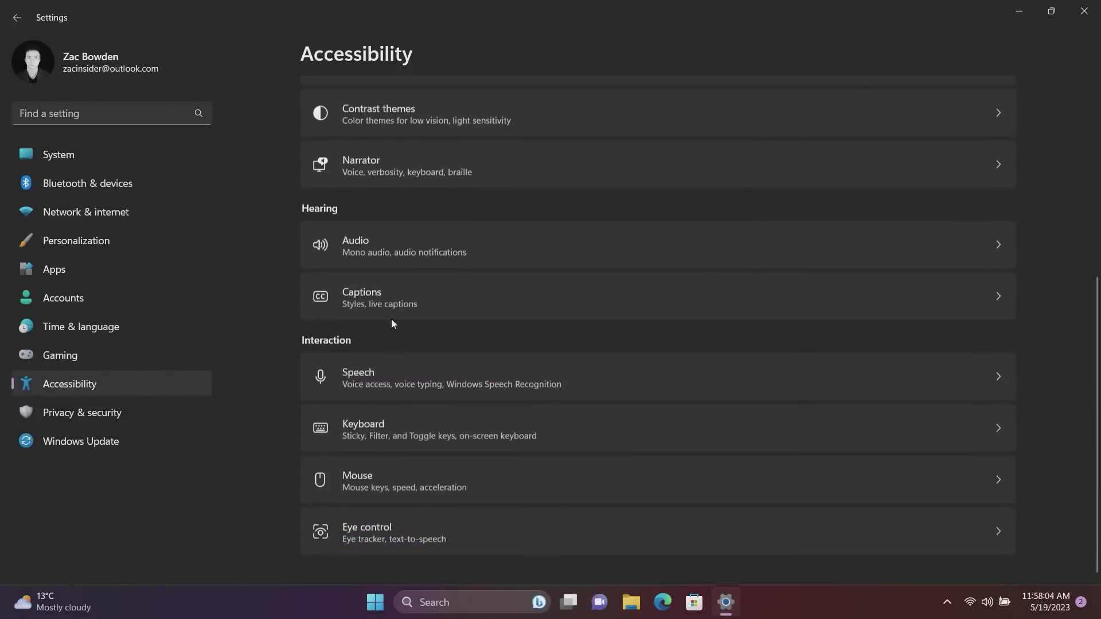
{"action": "left_click", "coordinate": [434, 414]}
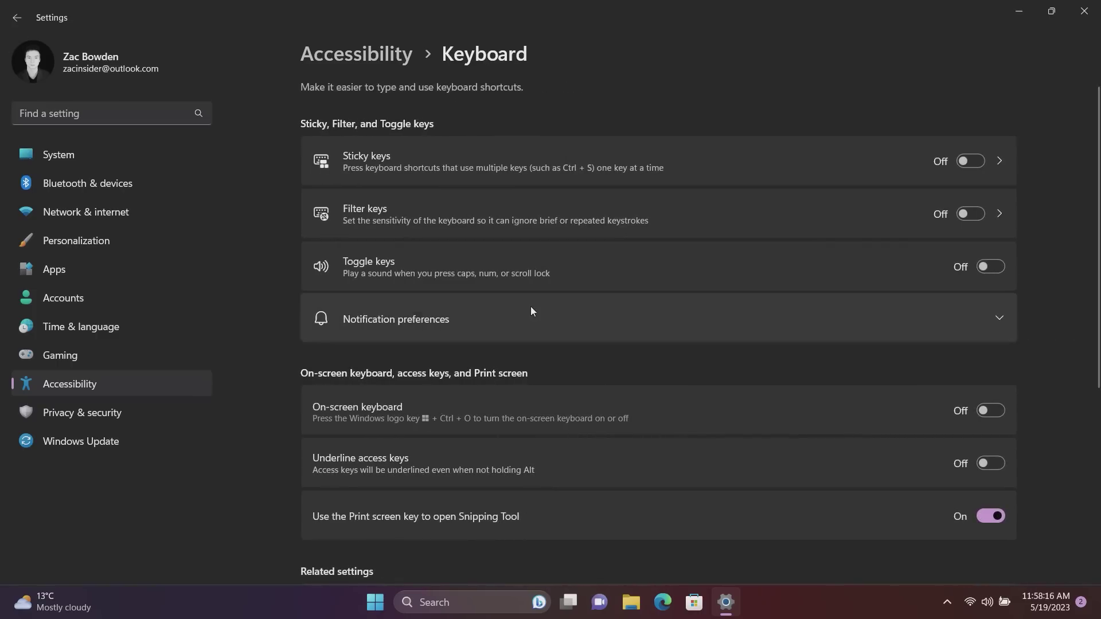
{"action": "scroll", "coordinate": [531, 310], "scroll_direction": "down", "scroll_amount": 3}
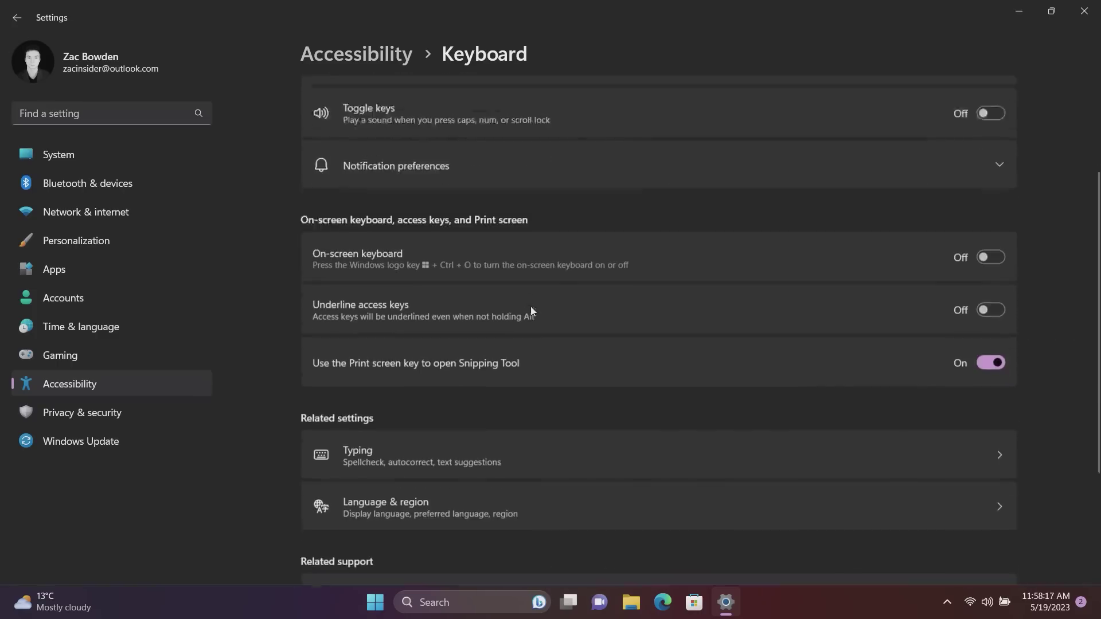
{"action": "scroll", "coordinate": [531, 306], "scroll_direction": "down", "scroll_amount": 2}
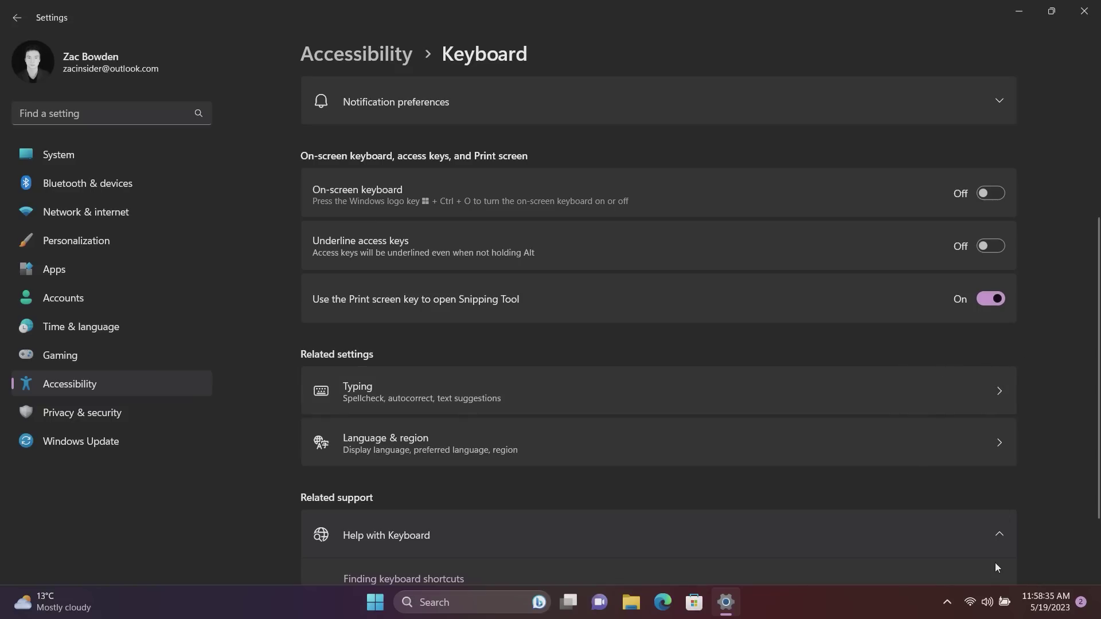
{"action": "left_click", "coordinate": [1084, 10]}
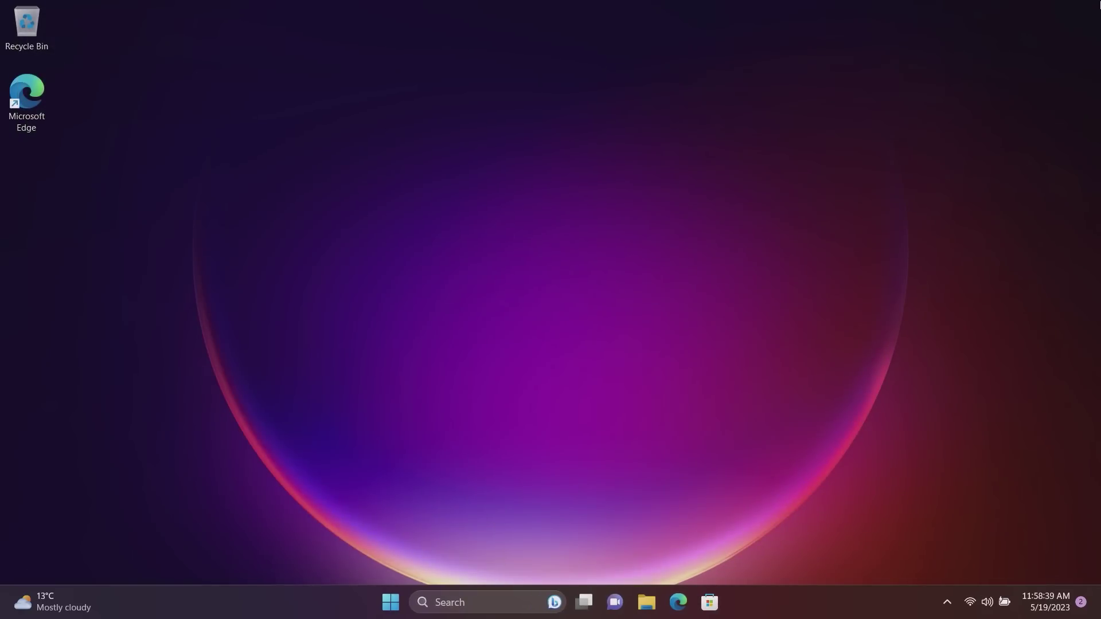
Launch Photos from Start, open the desk photo Untitled.png in the editor, and maximize it
{"action": "key", "text": "super"}
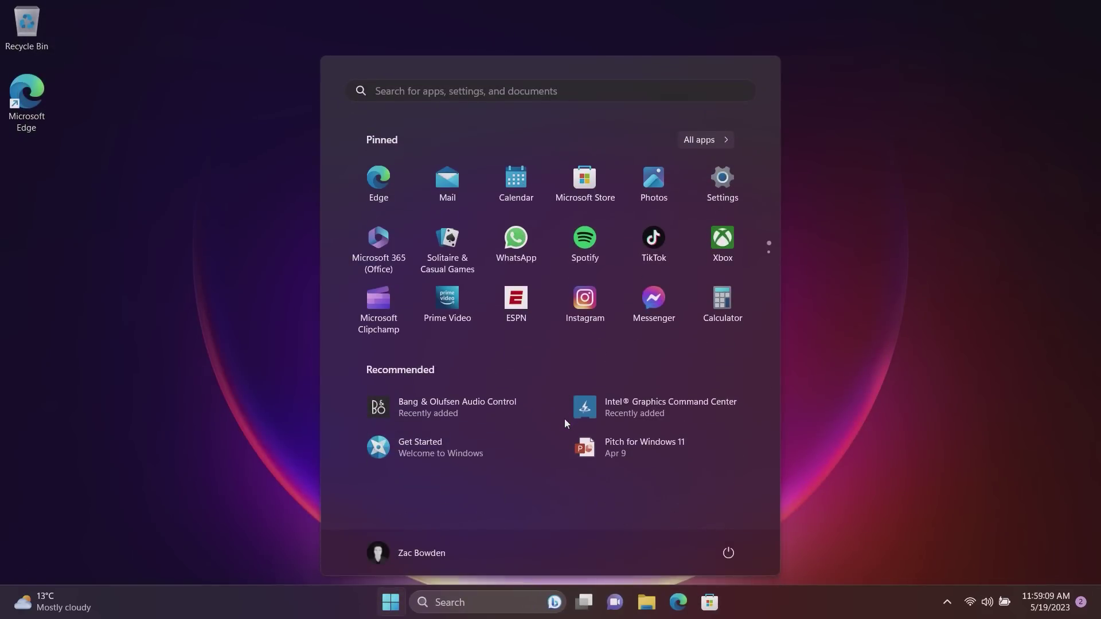
{"action": "left_click", "coordinate": [656, 193]}
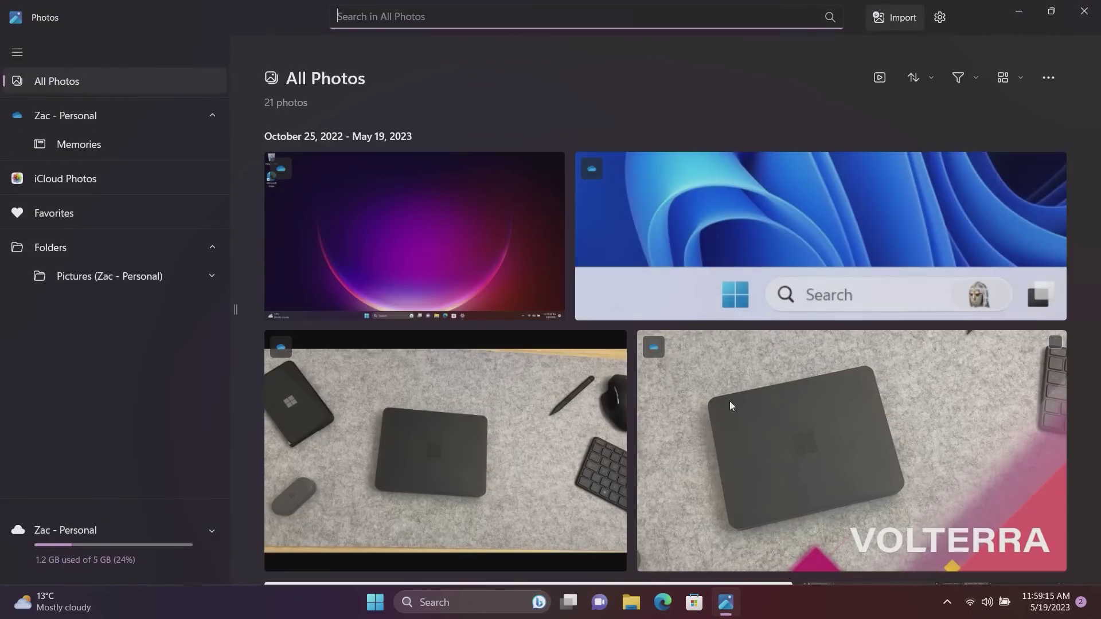
{"action": "left_click", "coordinate": [546, 422], "text": "ctrl"}
{"action": "left_click", "coordinate": [546, 422]}
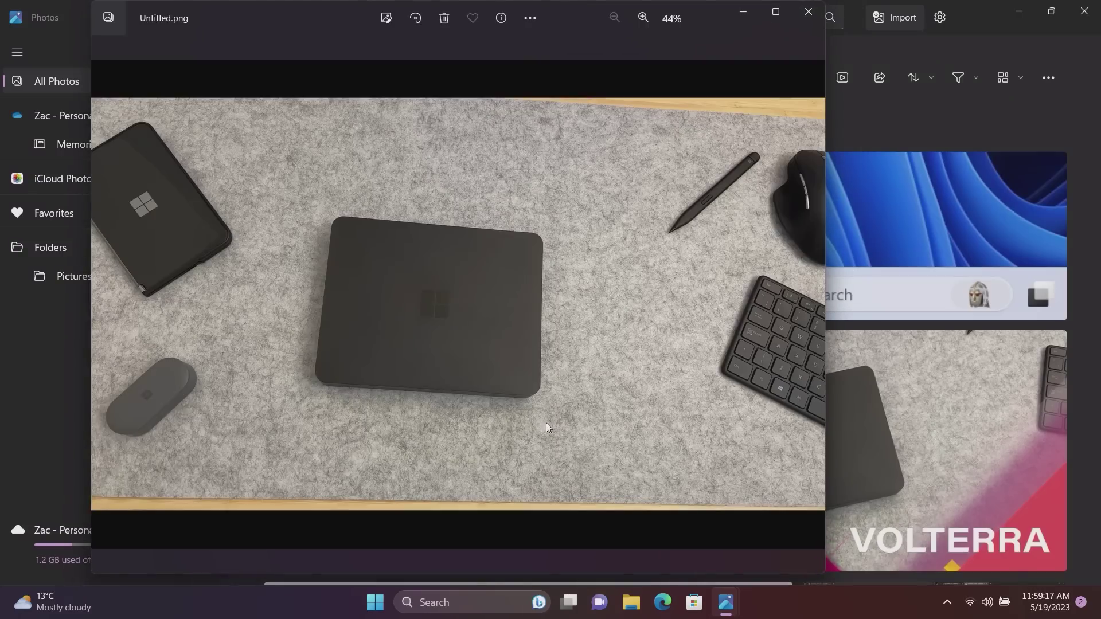
{"action": "left_click", "coordinate": [388, 19]}
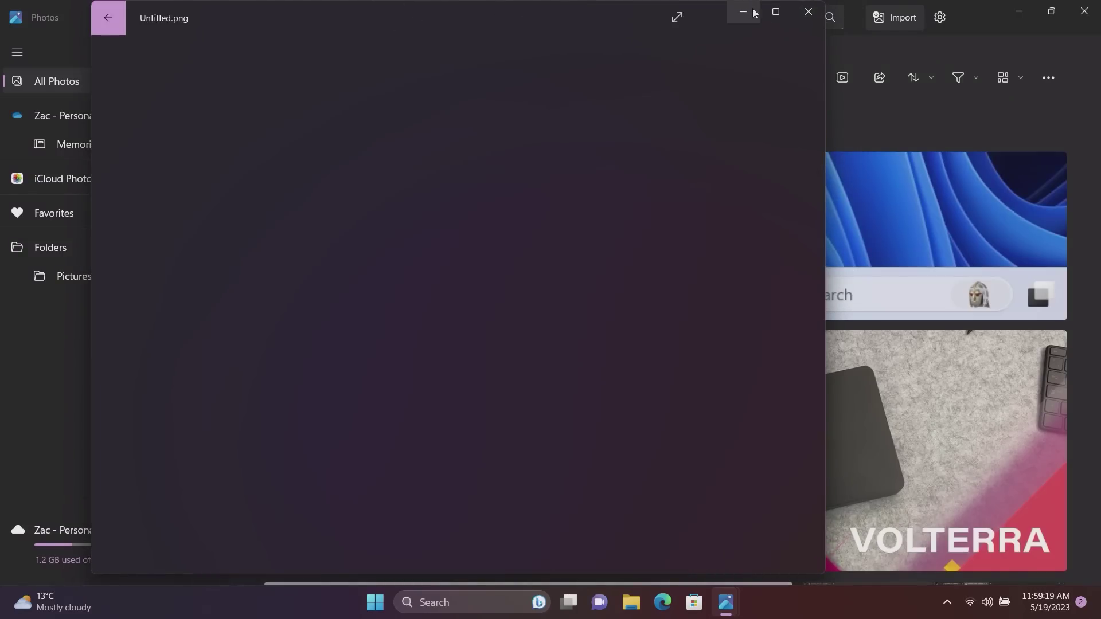
{"action": "left_click", "coordinate": [776, 11]}
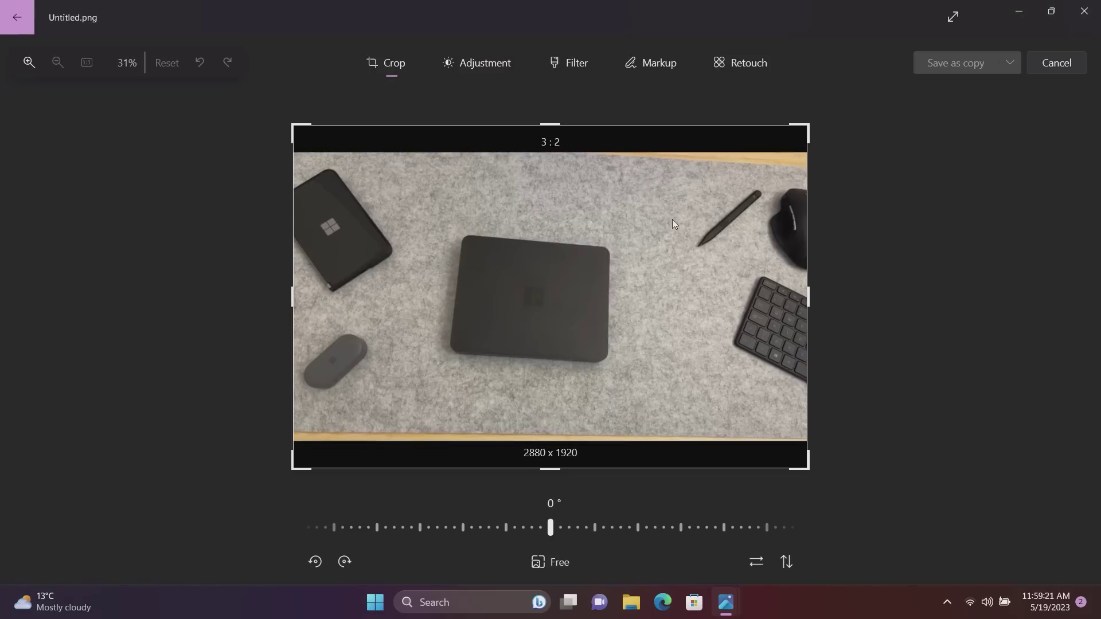
Use Retouch Spot fix on the dark device's edge, then enlarge the brush and erase its centre logo
{"action": "left_click", "coordinate": [737, 64]}
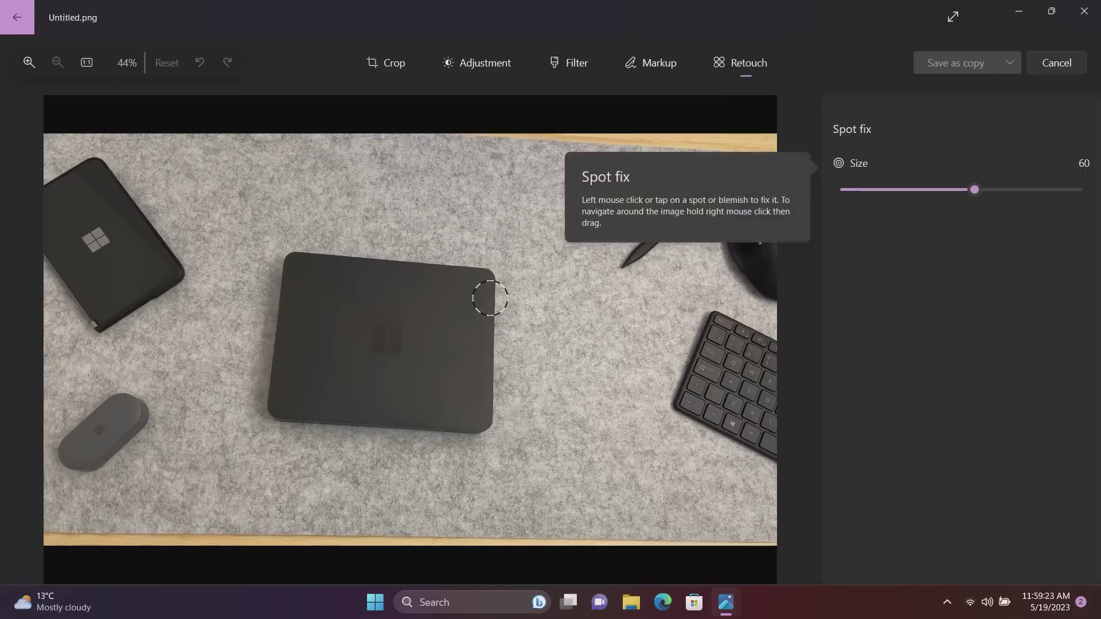
{"action": "left_click", "coordinate": [367, 358]}
{"action": "left_click_drag", "start_coordinate": [975, 190], "coordinate": [1015, 191]}
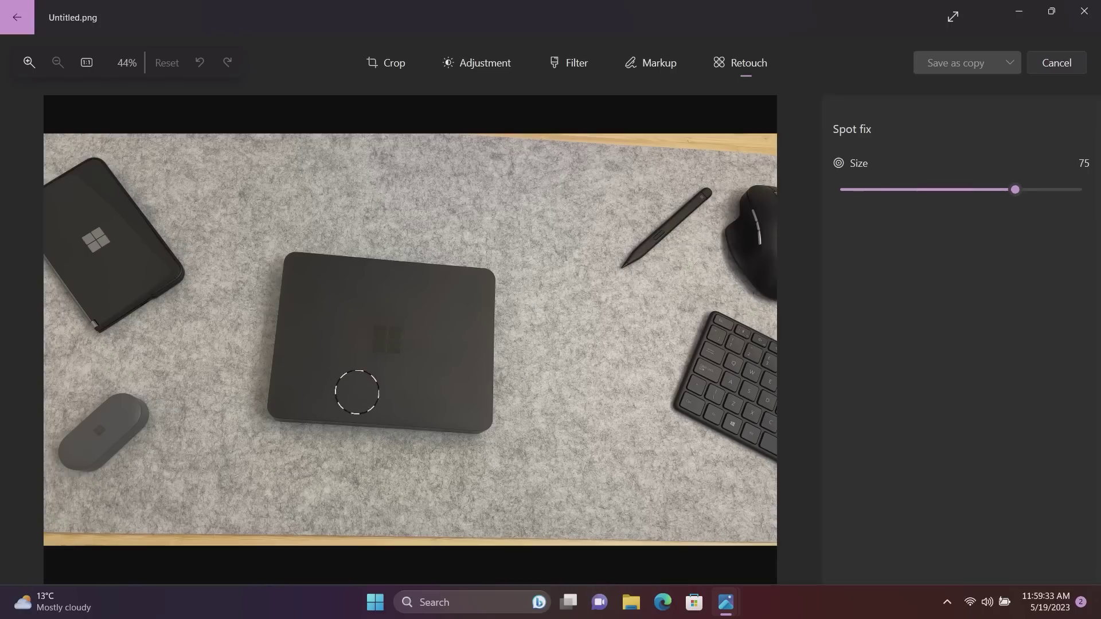
{"action": "left_click", "coordinate": [387, 339]}
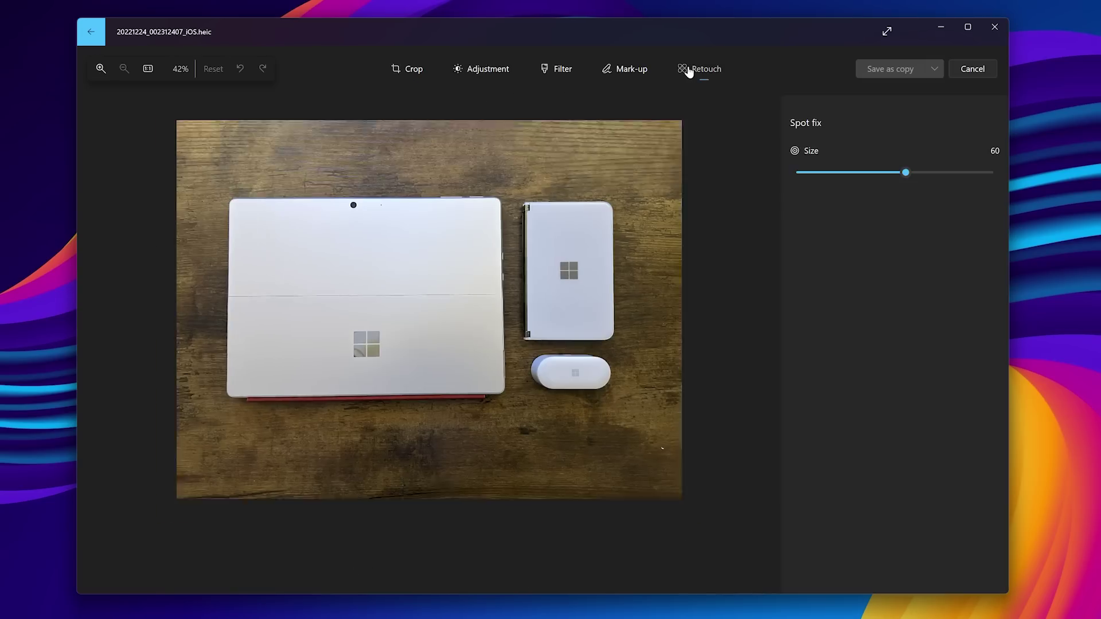
With the Spot fix brush at 30, remove the mark on the wood below the tablet, then exit the editor
{"action": "left_click_drag", "start_coordinate": [906, 172], "coordinate": [841, 172]}
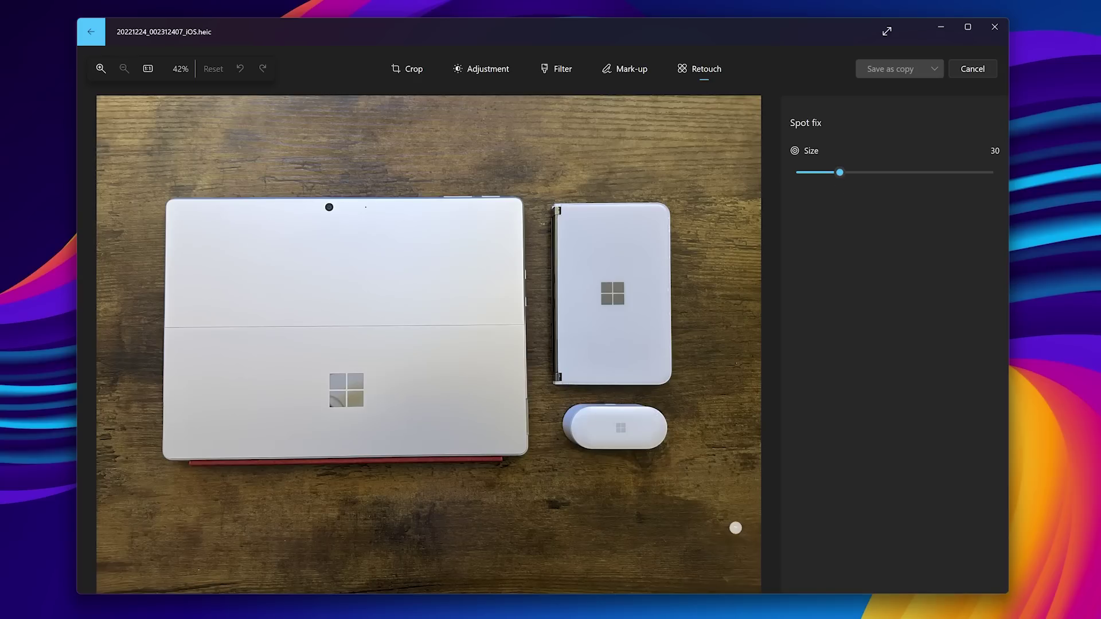
{"action": "left_click", "coordinate": [379, 503]}
{"action": "left_click_drag", "start_coordinate": [858, 173], "coordinate": [985, 172]}
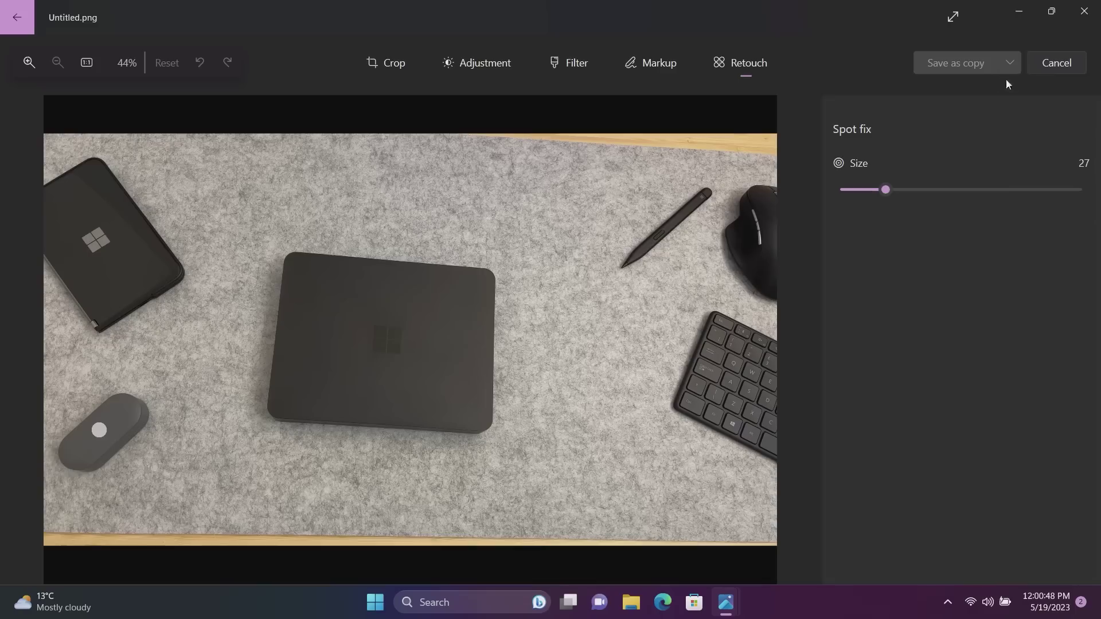
{"action": "left_click", "coordinate": [1055, 63]}
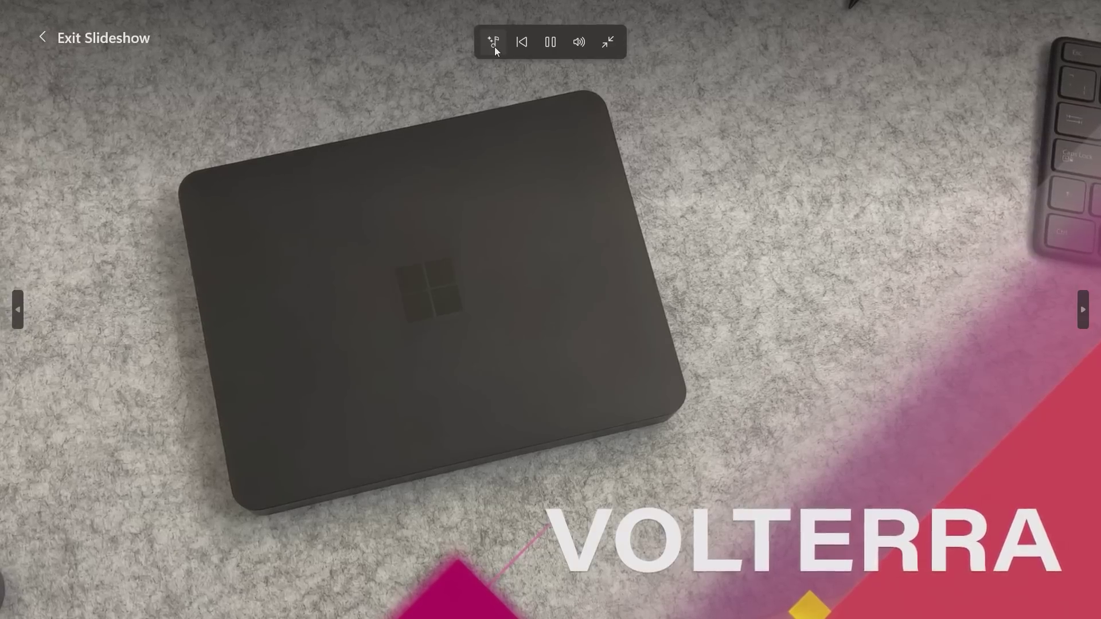
{"action": "left_click", "coordinate": [494, 46]}
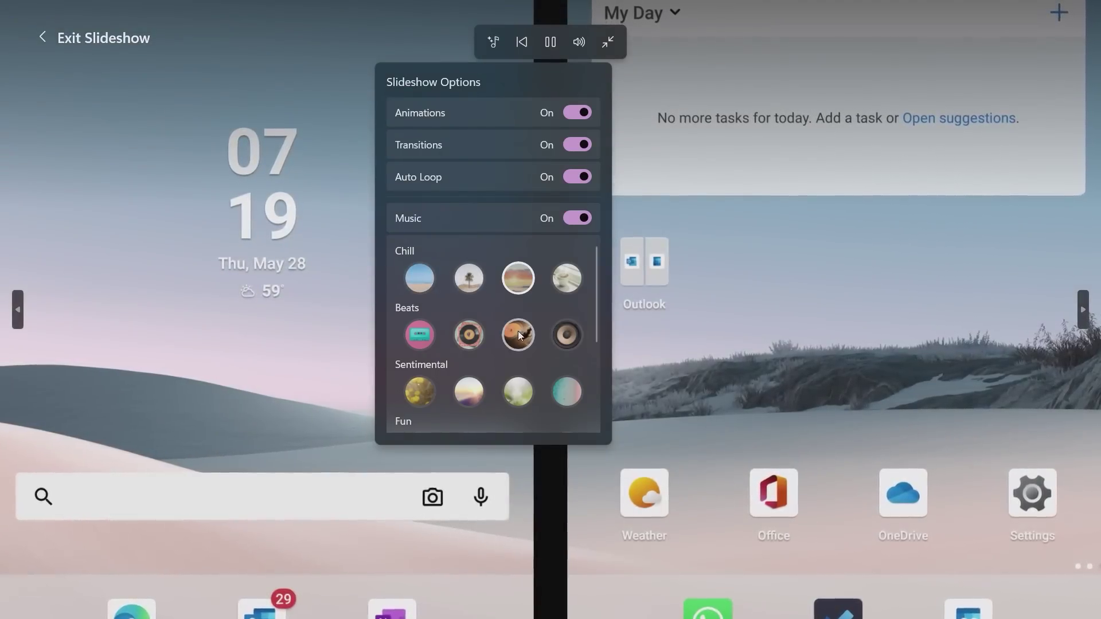
{"action": "scroll", "coordinate": [472, 273], "scroll_direction": "down", "scroll_amount": 3}
{"action": "scroll", "coordinate": [493, 333], "scroll_direction": "up", "scroll_amount": 2}
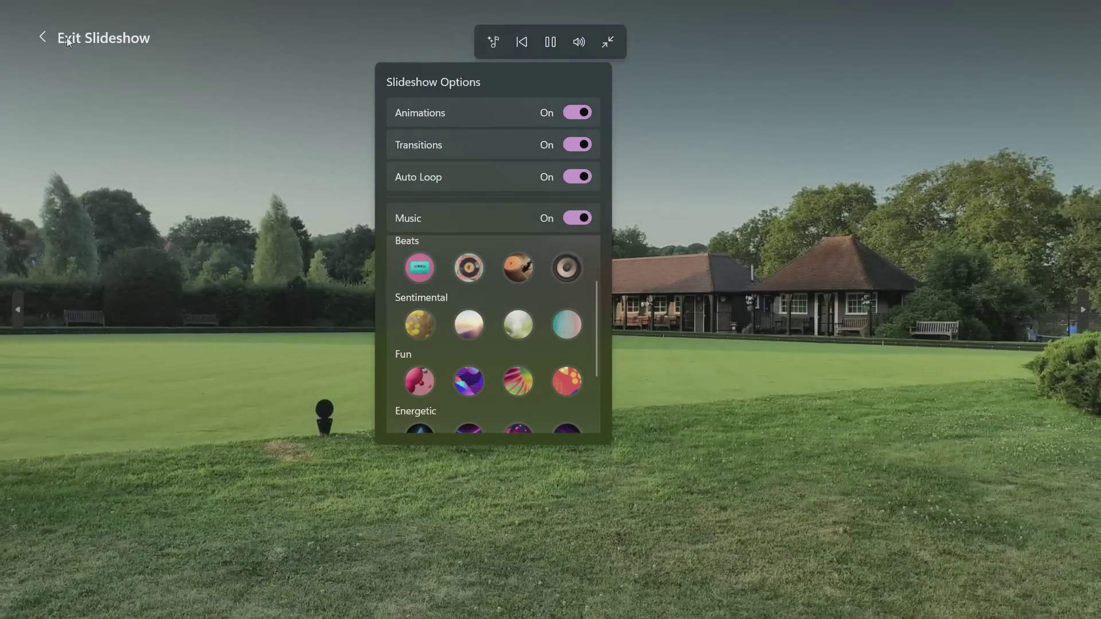
{"action": "left_click", "coordinate": [50, 38]}
{"action": "left_click", "coordinate": [50, 38]}
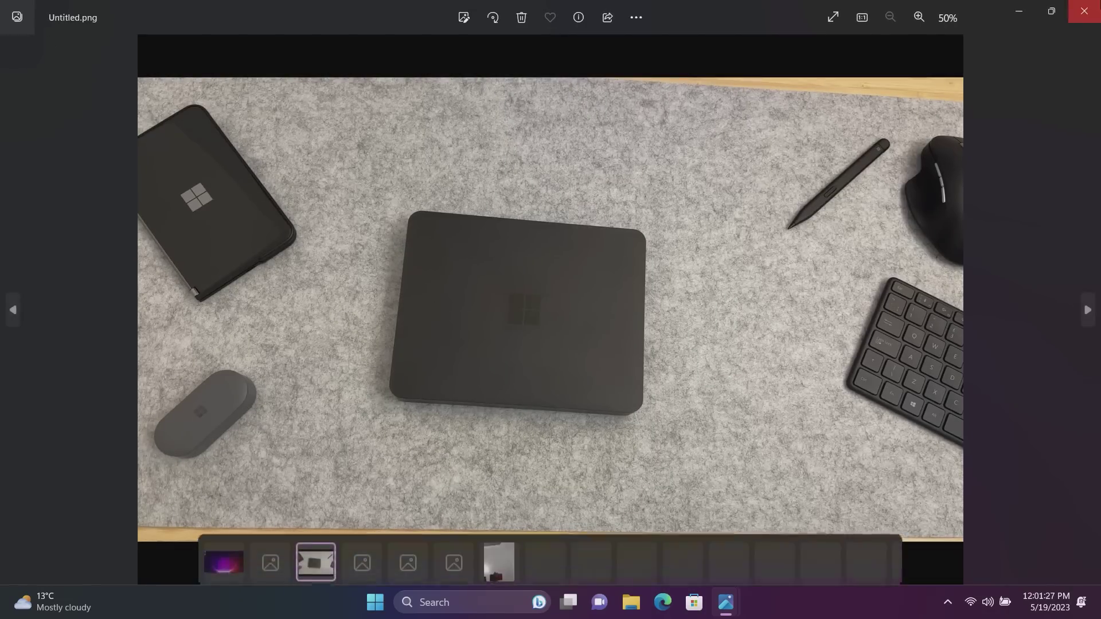
Close the photo viewer and then the Photos app
{"action": "left_click", "coordinate": [1084, 11]}
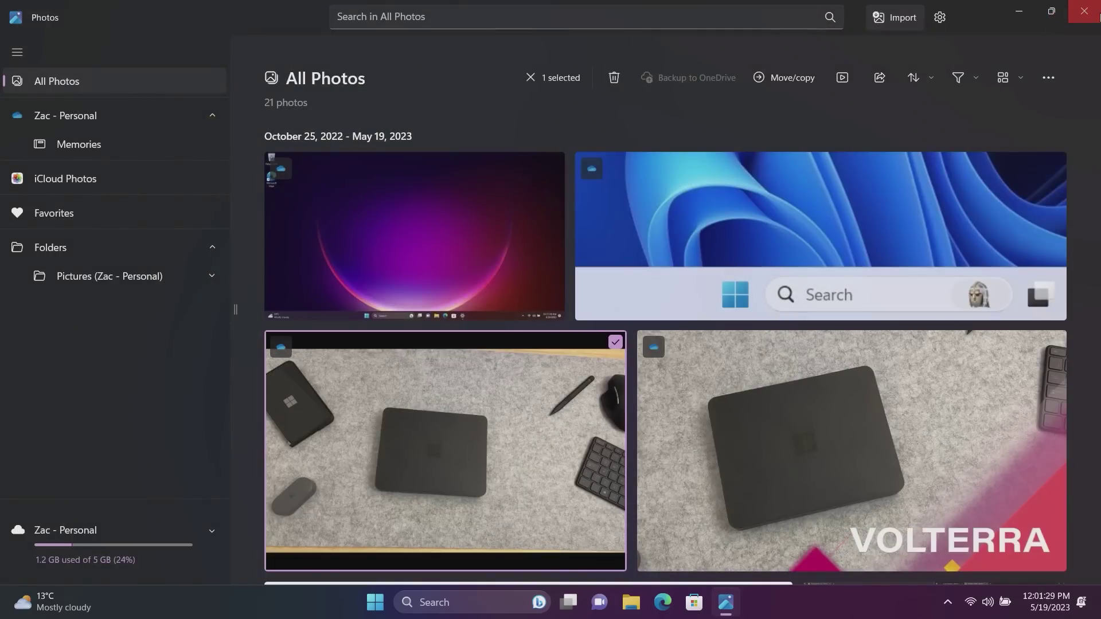
{"action": "left_click", "coordinate": [1084, 10]}
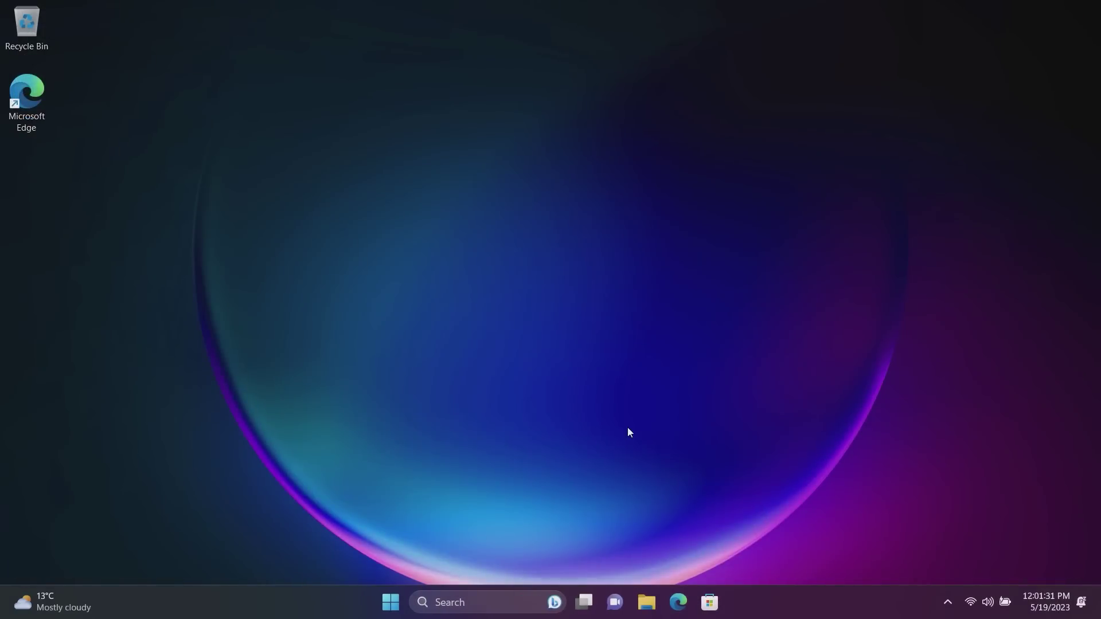